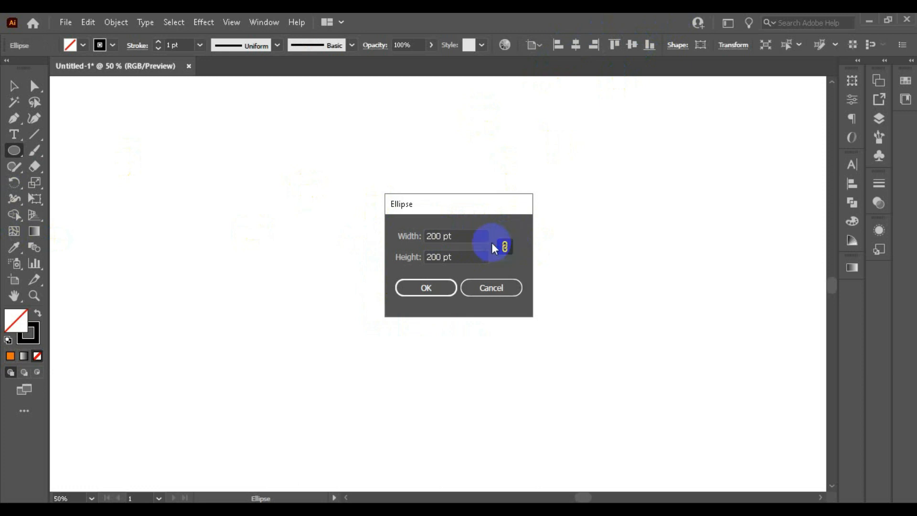
# Step: Create a 50 pt circle and align it horizontally and vertically to the centre of the large circle
pyautogui.doubleClick(431, 235)
pyautogui.write('5')
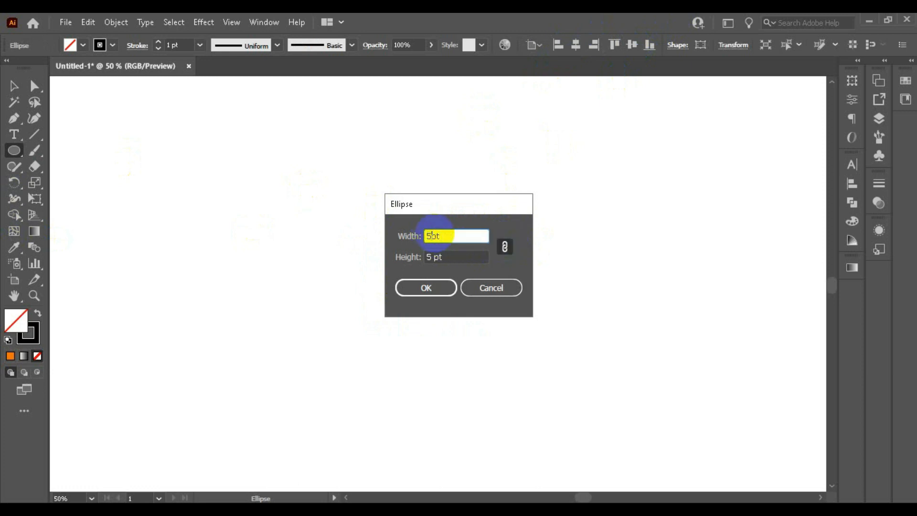
pyautogui.click(435, 293)
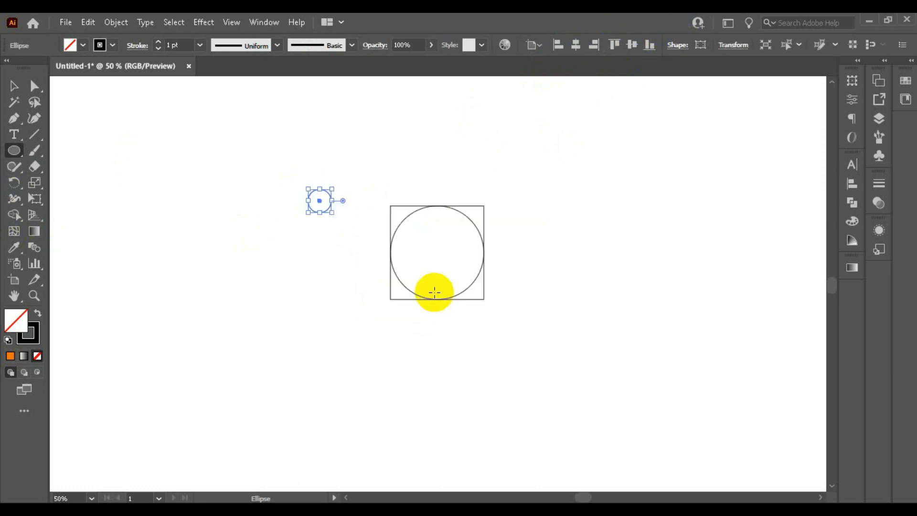
pyautogui.click(579, 44)
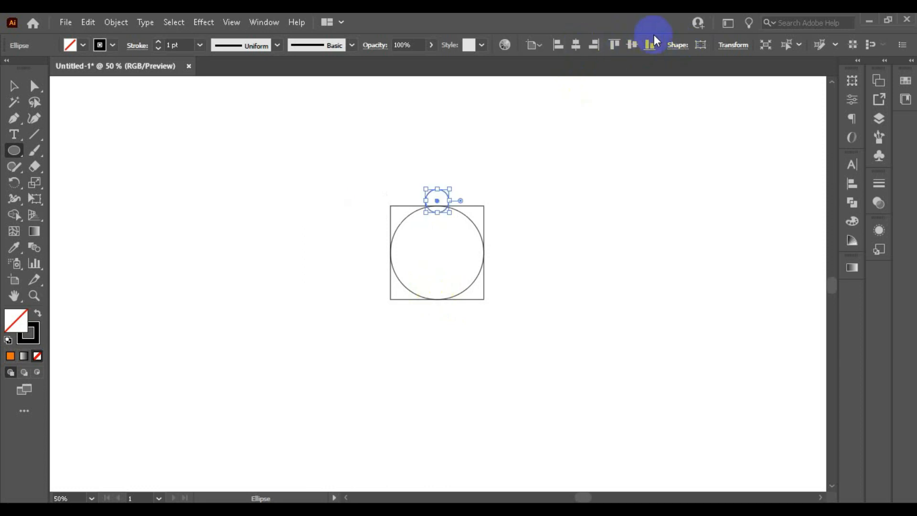
pyautogui.click(639, 44)
pyautogui.click(13, 86)
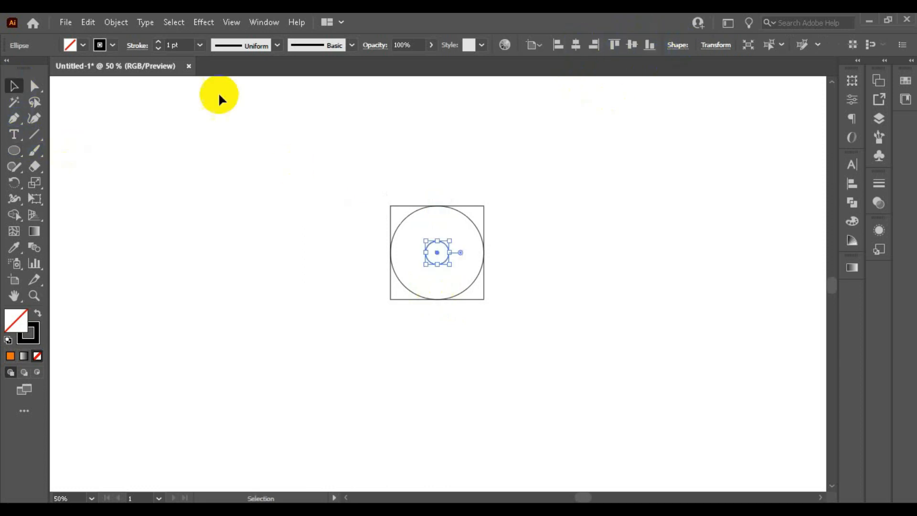
# Step: Select the small centre circle and the large circle and make a blend between them
pyautogui.click(520, 223)
pyautogui.hotkey('ctrl', '1')
pyautogui.click(437, 252)
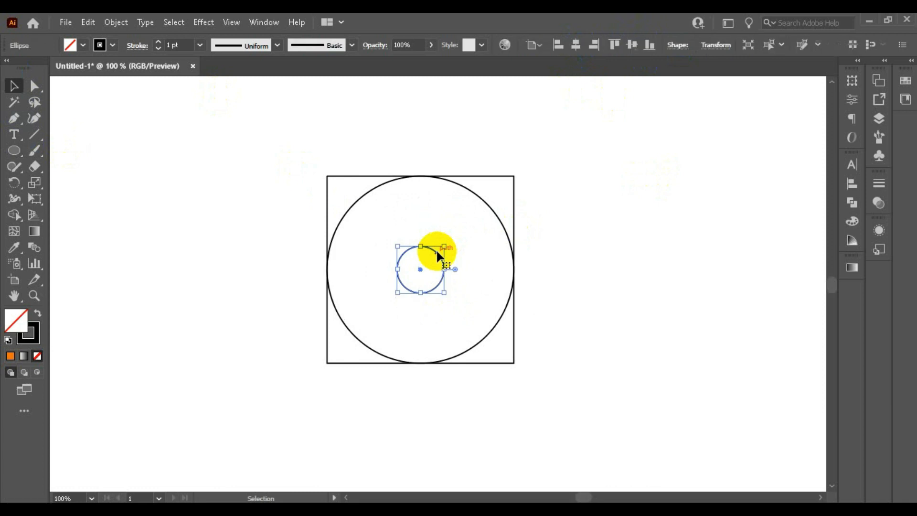
pyautogui.keyDown('shift'); pyautogui.click(486, 200); pyautogui.keyUp('shift')
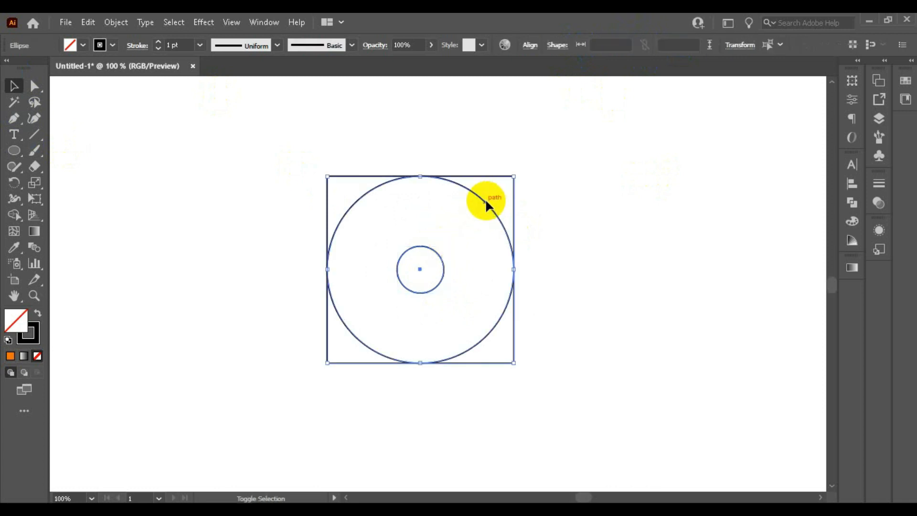
pyautogui.click(115, 23)
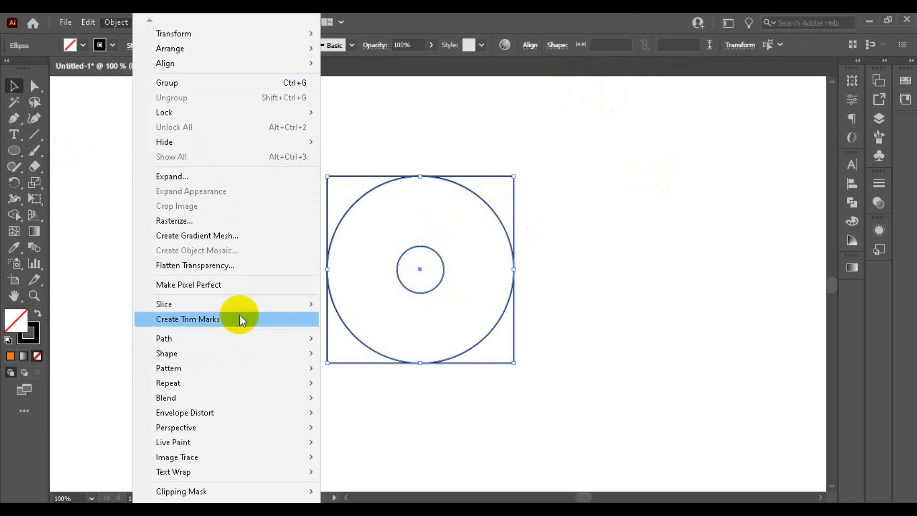
pyautogui.moveTo(252, 395)
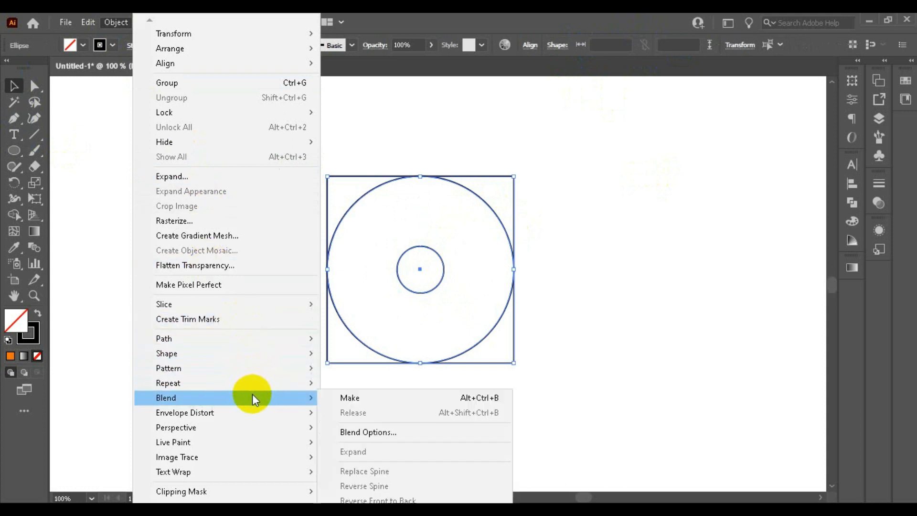
pyautogui.click(356, 397)
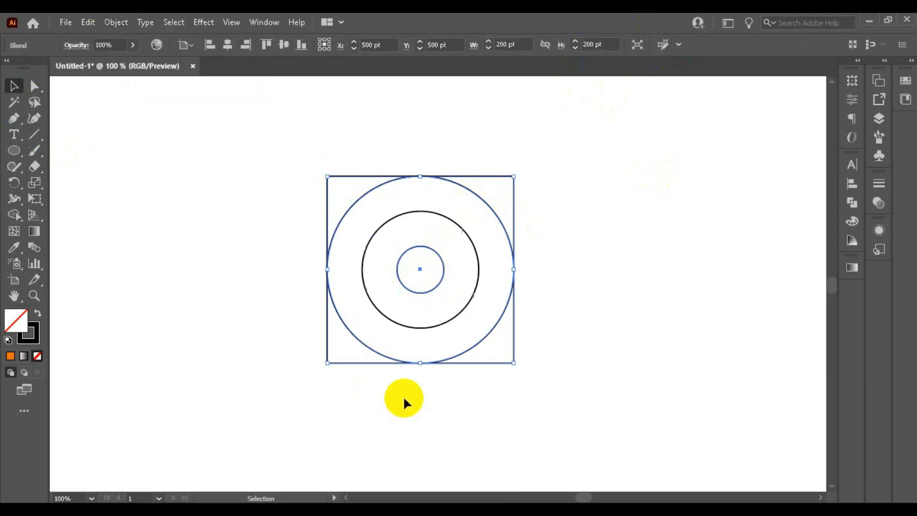
# Step: Set the circle blend's spacing to Specified Steps with 2 steps
pyautogui.doubleClick(36, 248)
pyautogui.click(699, 201)
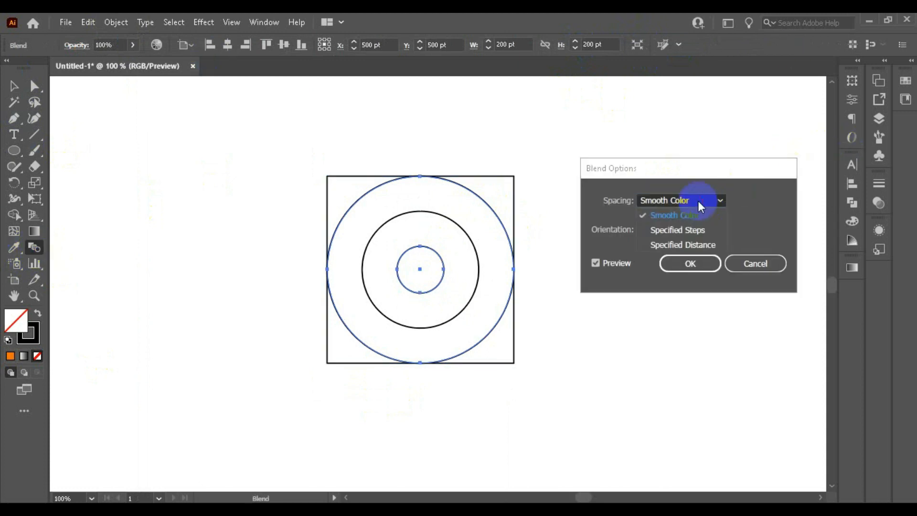
pyautogui.click(686, 231)
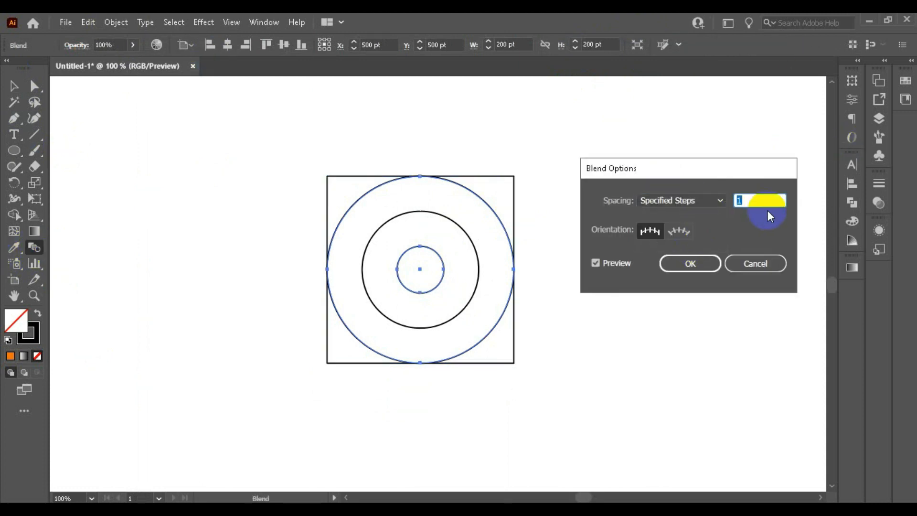
pyautogui.write('2')
pyautogui.click(689, 263)
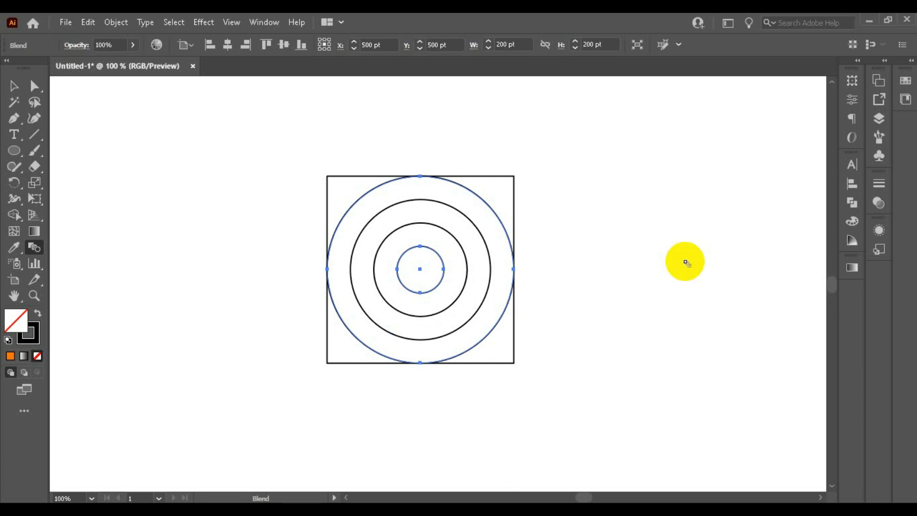
# Step: Expand the blend into separate circles with Object, Fill and Stroke enabled
pyautogui.scroll(1, 416, 239)
pyautogui.scroll(-1, 585, 145)
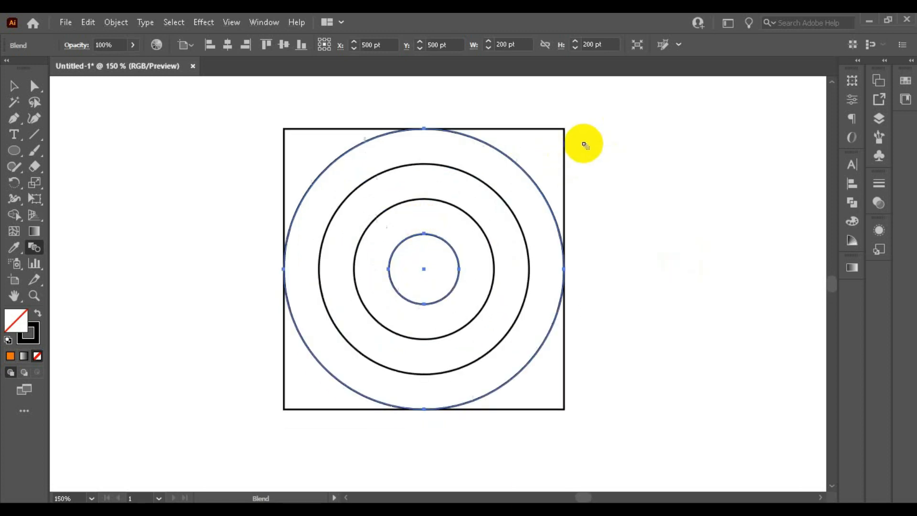
pyautogui.click(116, 23)
pyautogui.click(213, 177)
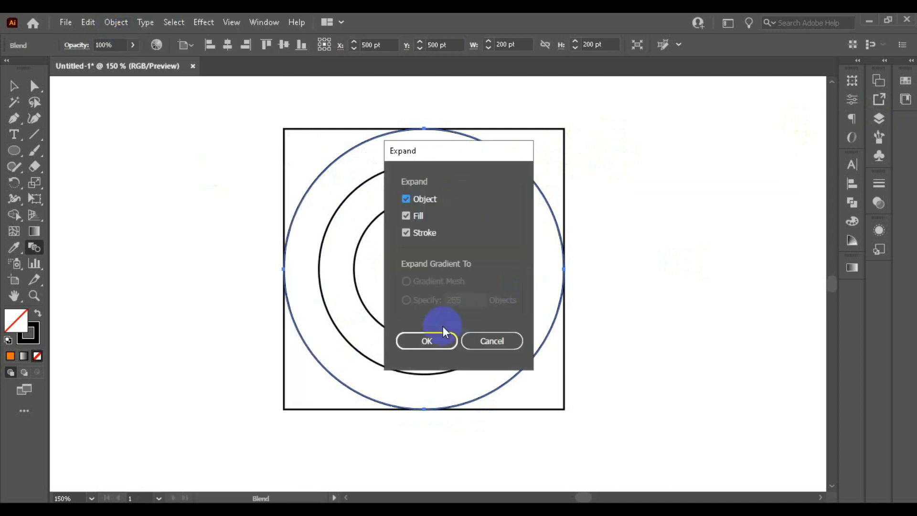
pyautogui.click(425, 351)
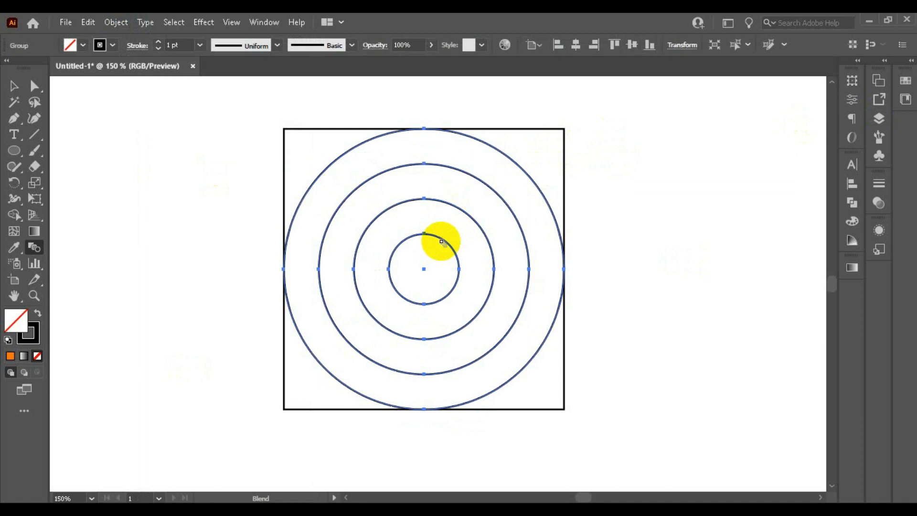
# Step: In Outline mode, draw vertical lines from the right anchors of the three inner circles down past the square's bottom edge
pyautogui.hotkey('ctrl', 'y')
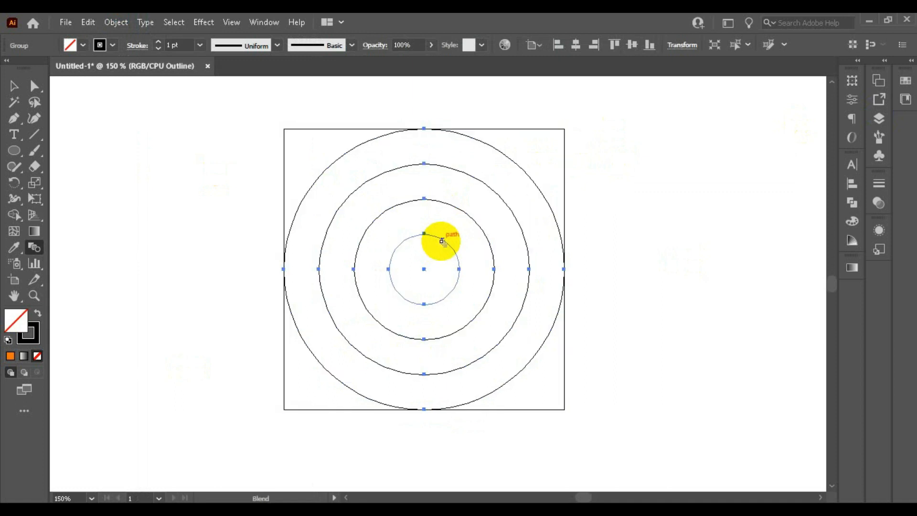
pyautogui.click(10, 87)
pyautogui.click(214, 236)
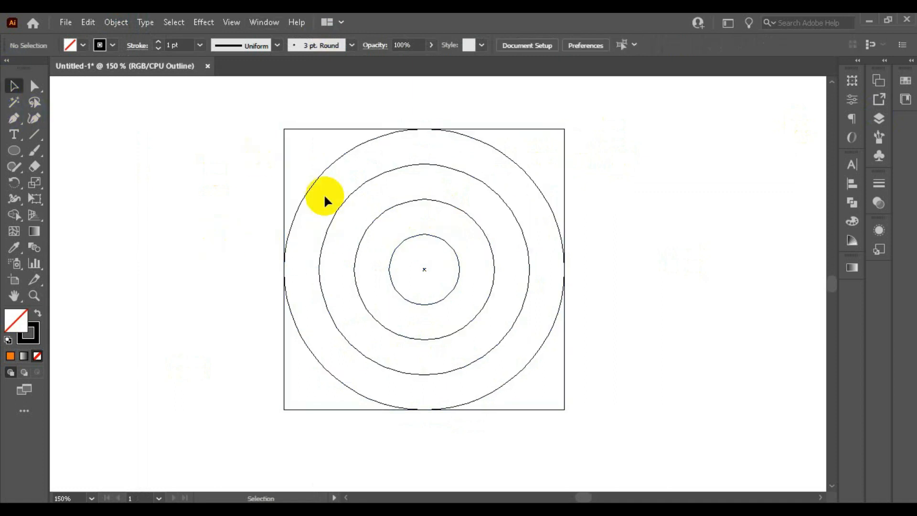
pyautogui.scroll(-1, 324, 195)
pyautogui.click(34, 134)
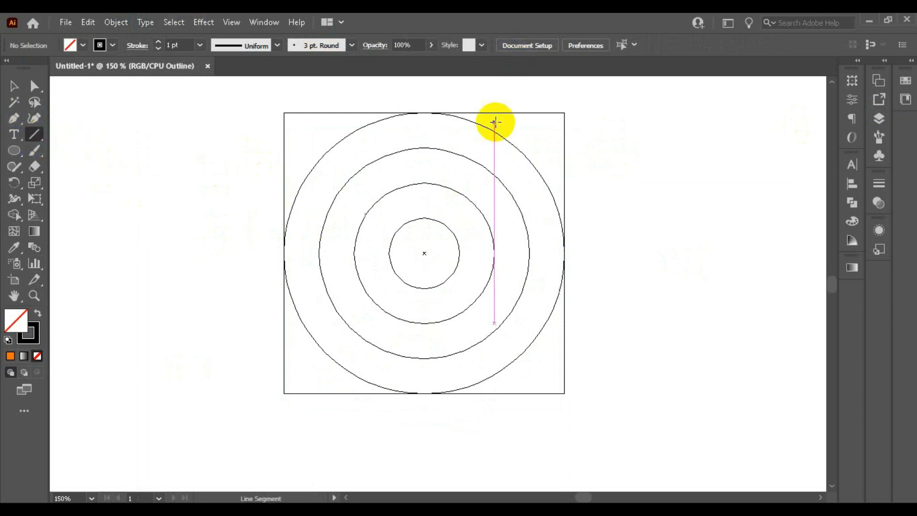
pyautogui.scroll(-3, 494, 124)
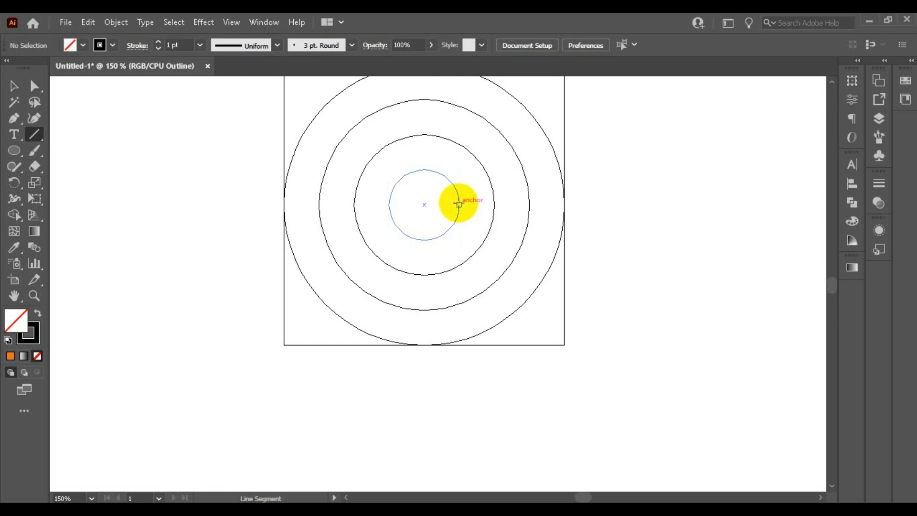
pyautogui.moveTo(459, 204); pyautogui.dragTo(457, 374)
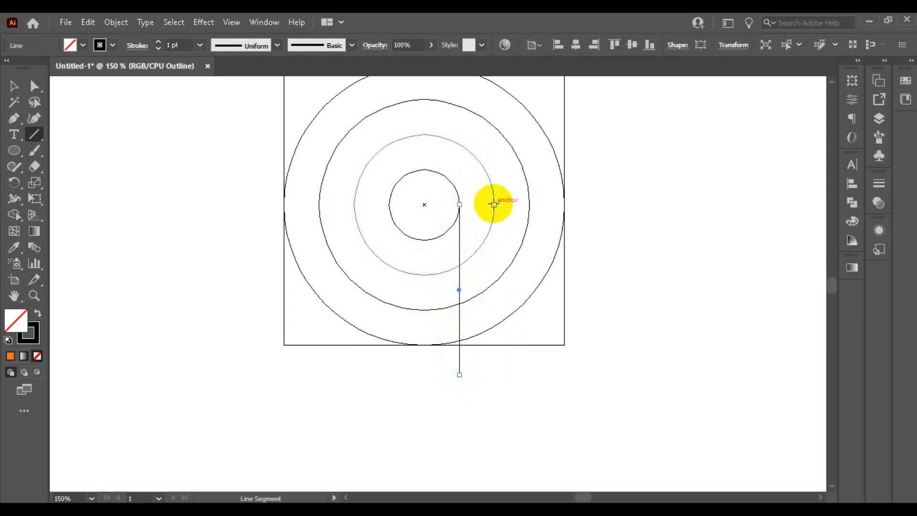
pyautogui.moveTo(494, 205); pyautogui.dragTo(494, 374)
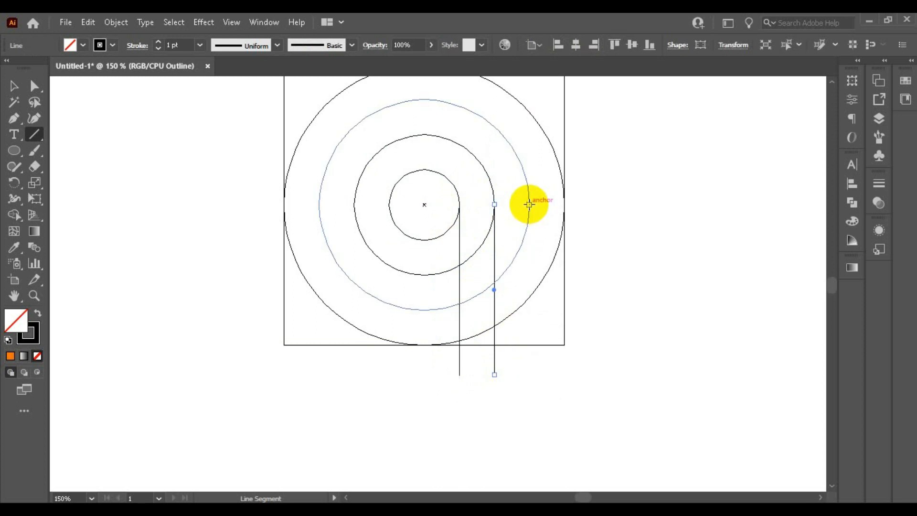
pyautogui.moveTo(529, 204); pyautogui.dragTo(530, 374)
pyautogui.scroll(1, 569, 311)
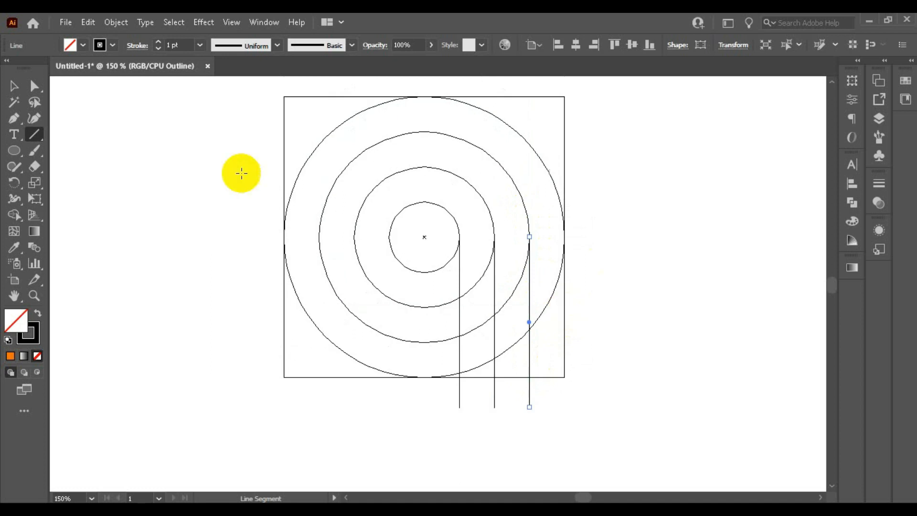
# Step: Return to Preview mode and move the complete artwork slightly down and to the right
pyautogui.click(13, 86)
pyautogui.moveTo(258, 118); pyautogui.dragTo(780, 430)
pyautogui.hotkey('ctrl', 'y')
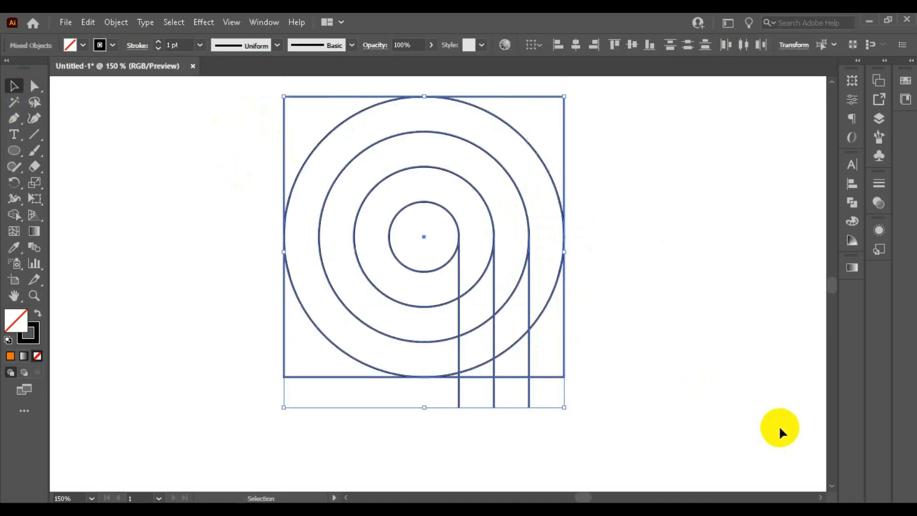
pyautogui.moveTo(366, 209); pyautogui.dragTo(391, 228)
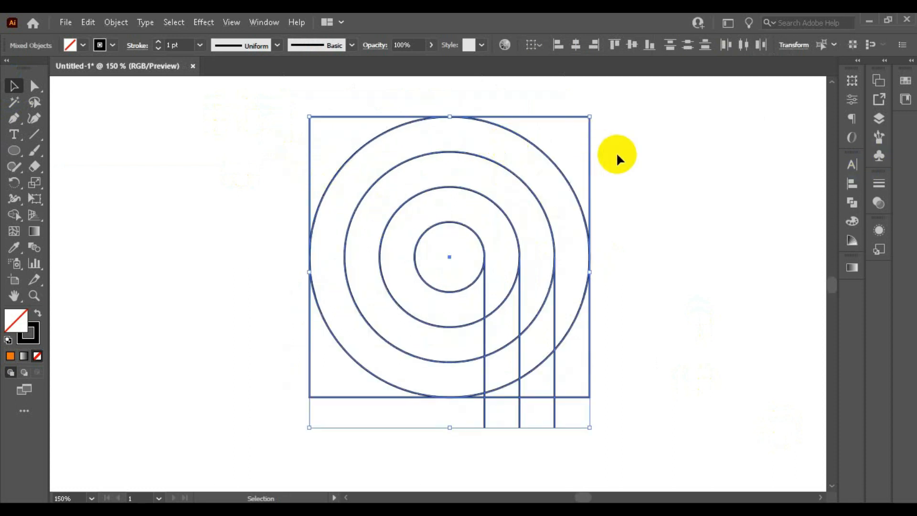
# Step: Activate the Shape Builder tool on the selected artwork with a black fill and no stroke
pyautogui.click(10, 218)
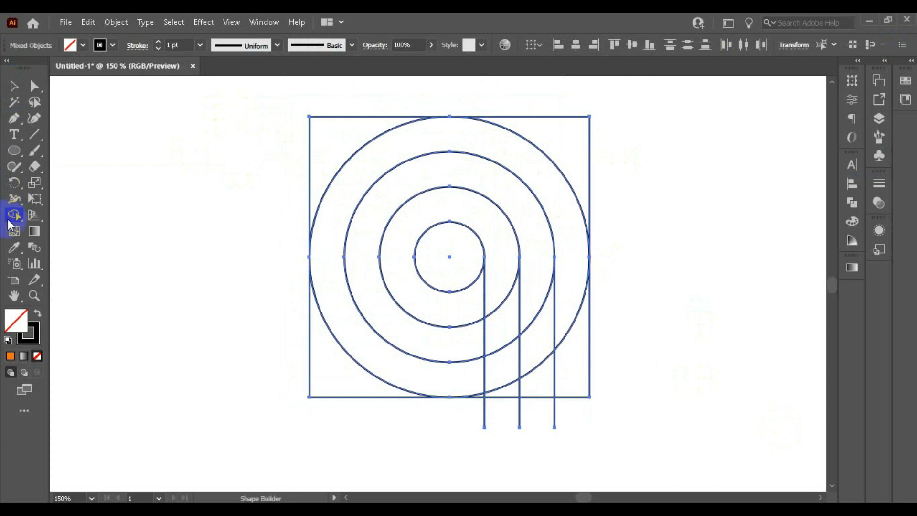
pyautogui.click(82, 44)
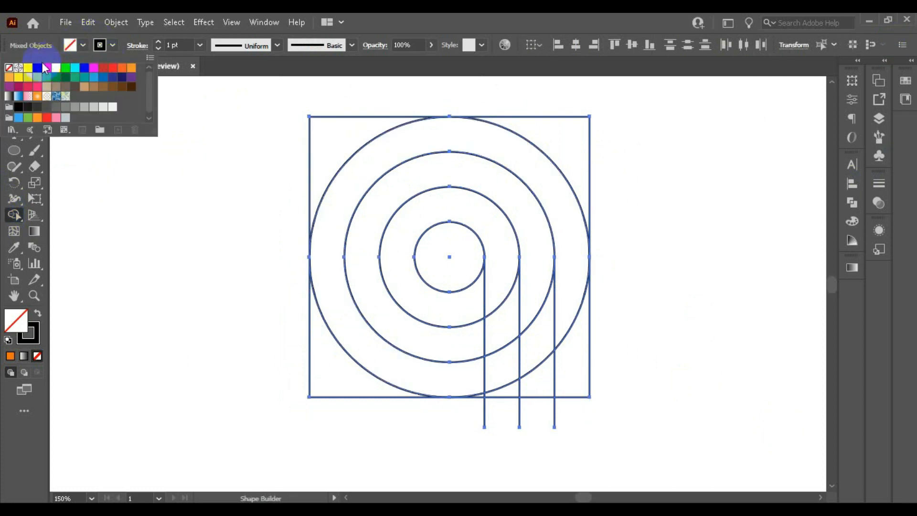
pyautogui.click(19, 67)
pyautogui.click(114, 42)
pyautogui.click(114, 44)
pyautogui.click(8, 67)
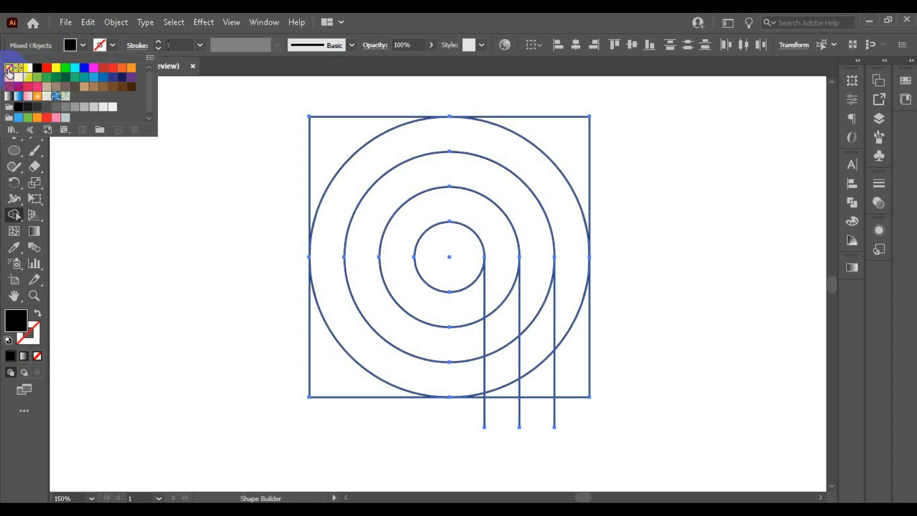
pyautogui.click(115, 45)
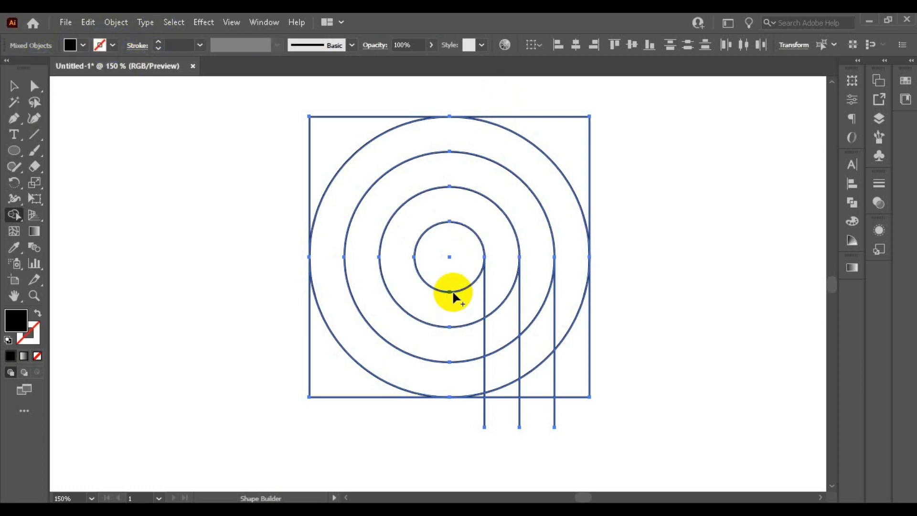
# Step: Merge the innermost ring with the strip between the first two vertical lines into a black 9-like shape
pyautogui.click(463, 301)
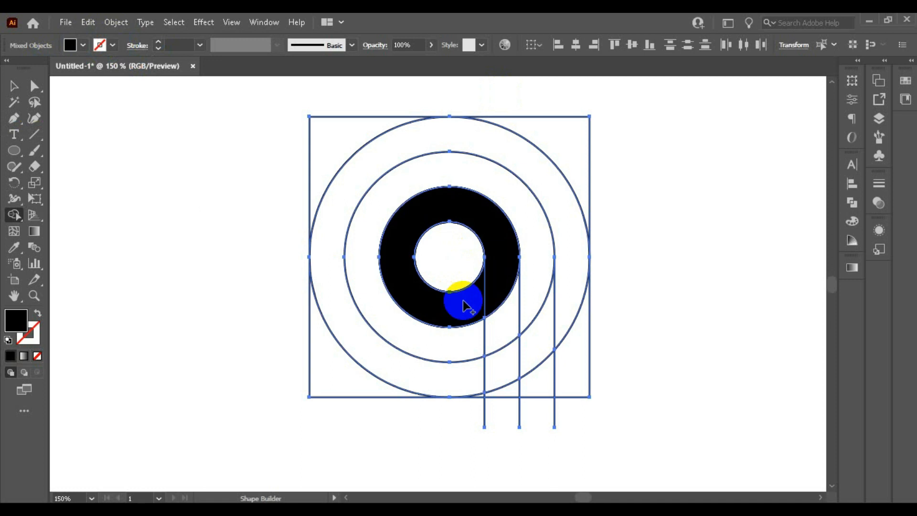
pyautogui.moveTo(494, 279)
pyautogui.mouseDown()
pyautogui.moveTo(481, 300)
pyautogui.moveTo(503, 306)
pyautogui.moveTo(505, 382)
pyautogui.mouseUp()
pyautogui.scroll(2, 483, 311)
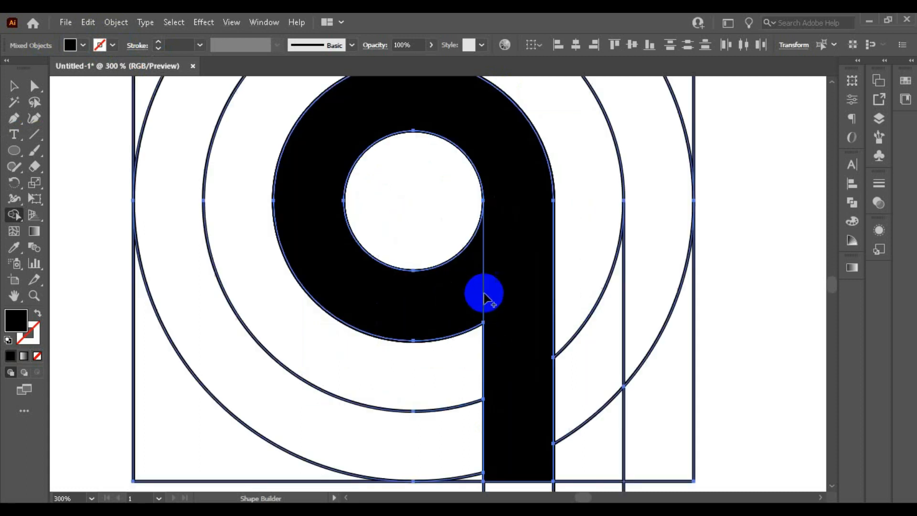
pyautogui.scroll(-2, 433, 258)
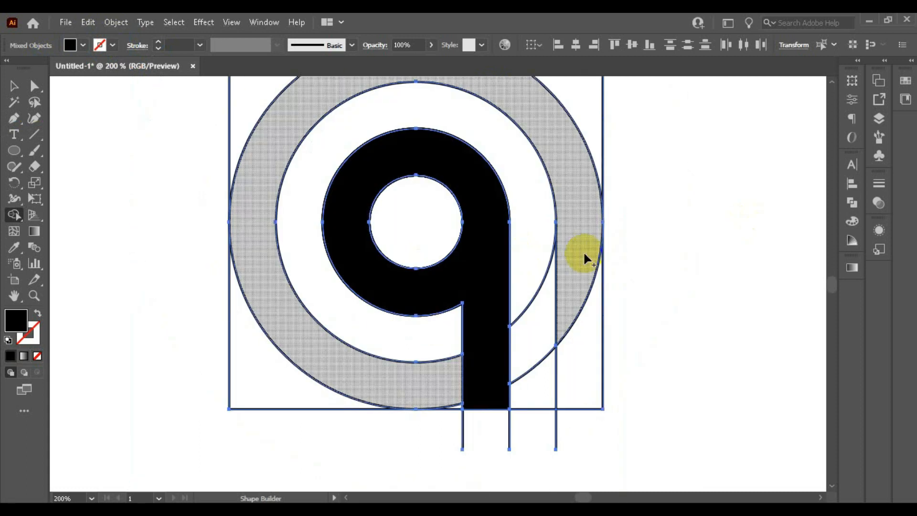
# Step: Fill the middle ring black and merge it with the strip between the second and third vertical lines
pyautogui.click(435, 310)
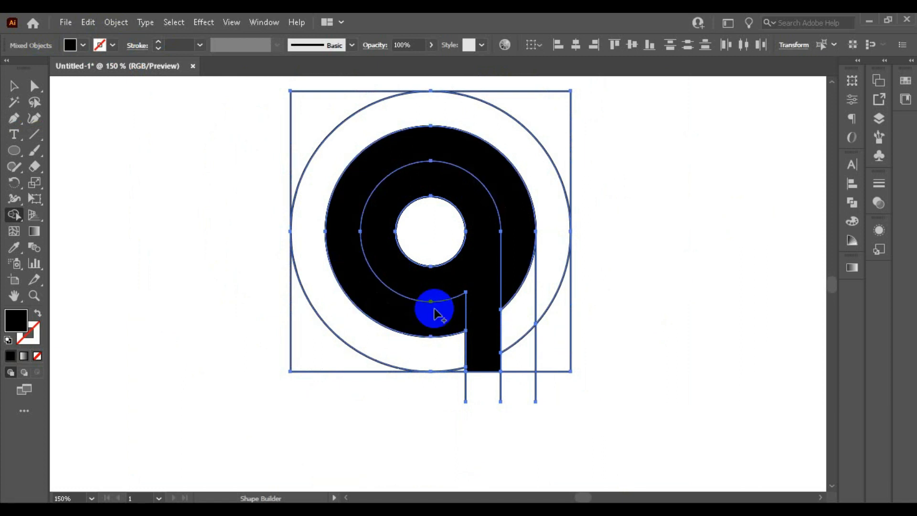
pyautogui.moveTo(518, 266)
pyautogui.mouseDown()
pyautogui.moveTo(519, 360)
pyautogui.moveTo(457, 392)
pyautogui.mouseUp()
pyautogui.scroll(4, 501, 368)
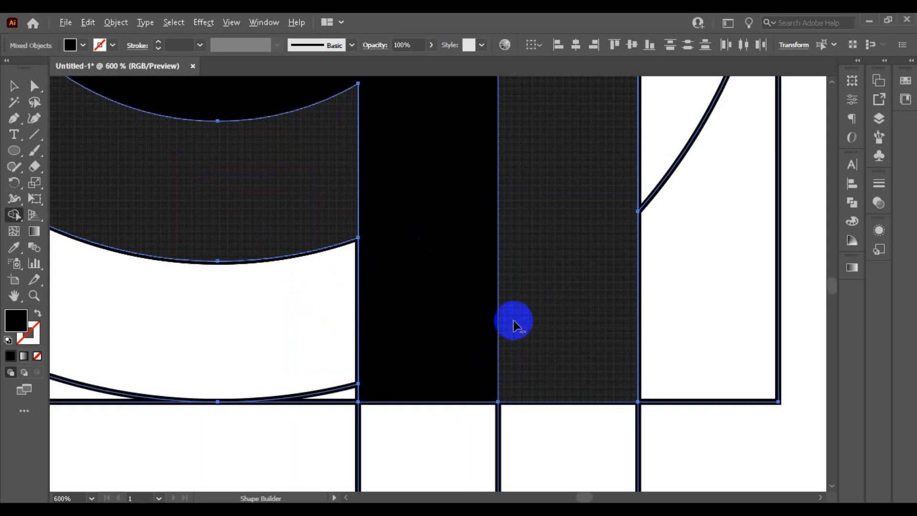
# Step: Fill the outer ring black and merge it with the strip between the third vertical line and the square's edge
pyautogui.scroll(-2, 511, 321)
pyautogui.moveTo(424, 364); pyautogui.dragTo(396, 359)
pyautogui.scroll(-2, 492, 328)
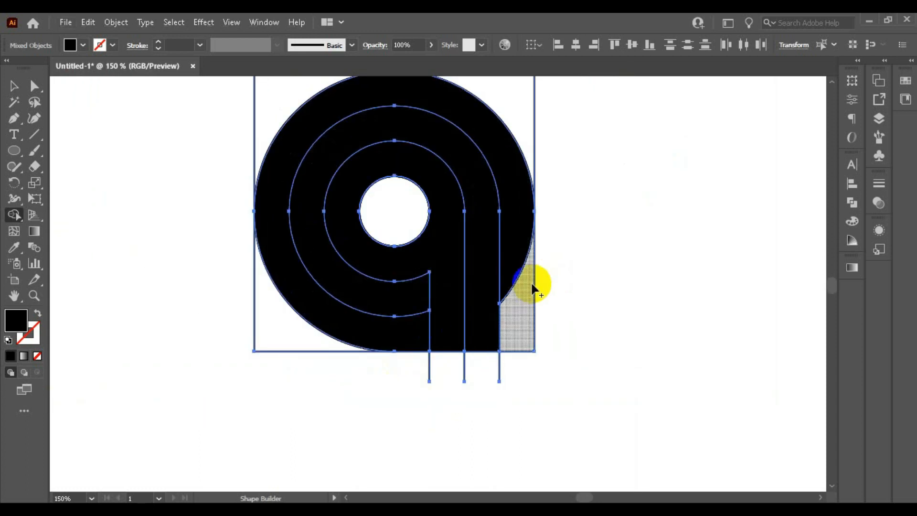
pyautogui.click(510, 277)
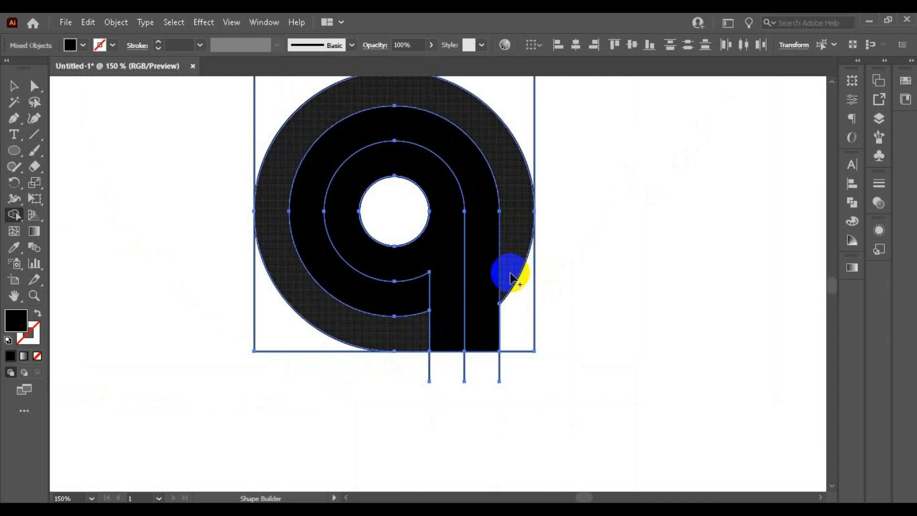
pyautogui.moveTo(510, 276); pyautogui.dragTo(509, 310)
pyautogui.click(479, 281)
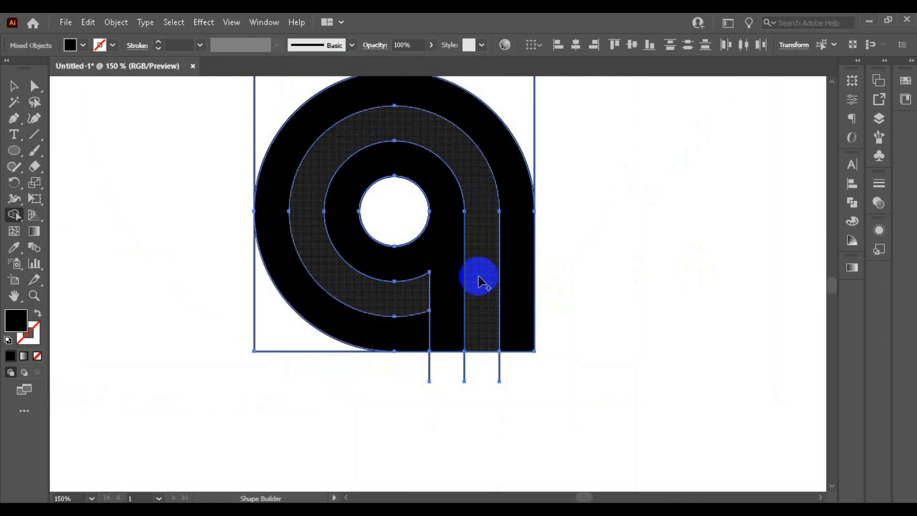
pyautogui.scroll(2, 394, 210)
pyautogui.scroll(-3, 530, 168)
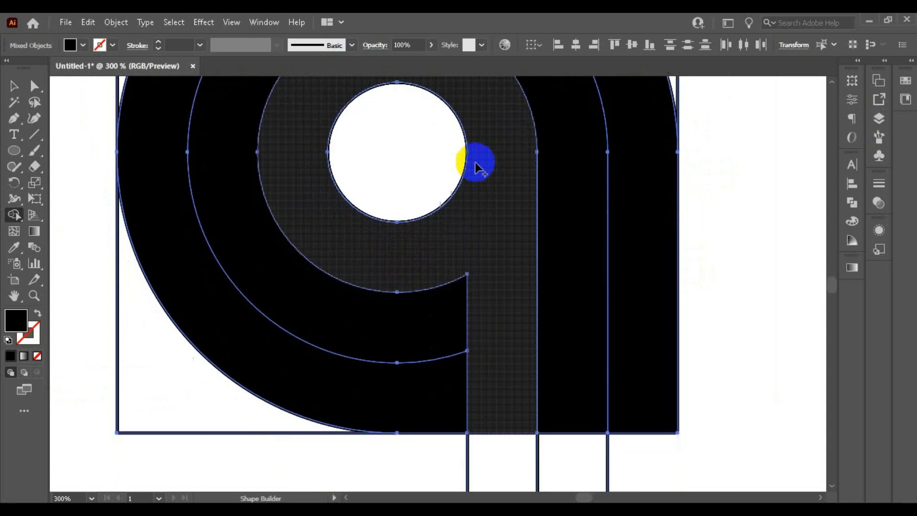
pyautogui.scroll(-1, 483, 172)
pyautogui.scroll(2, 554, 211)
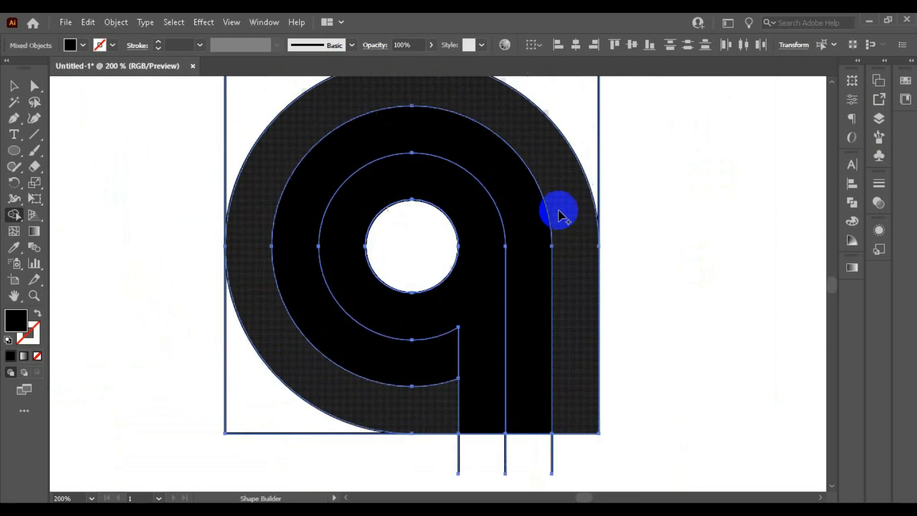
pyautogui.scroll(-1, 559, 213)
pyautogui.click(561, 217)
# Step: Delete the leftover square outline around the black artwork
pyautogui.click(34, 91)
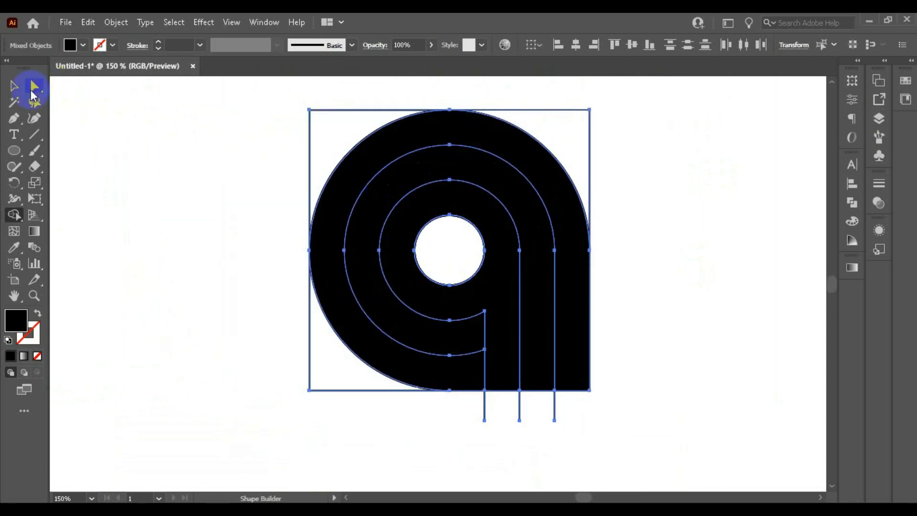
pyautogui.click(13, 88)
pyautogui.click(594, 206)
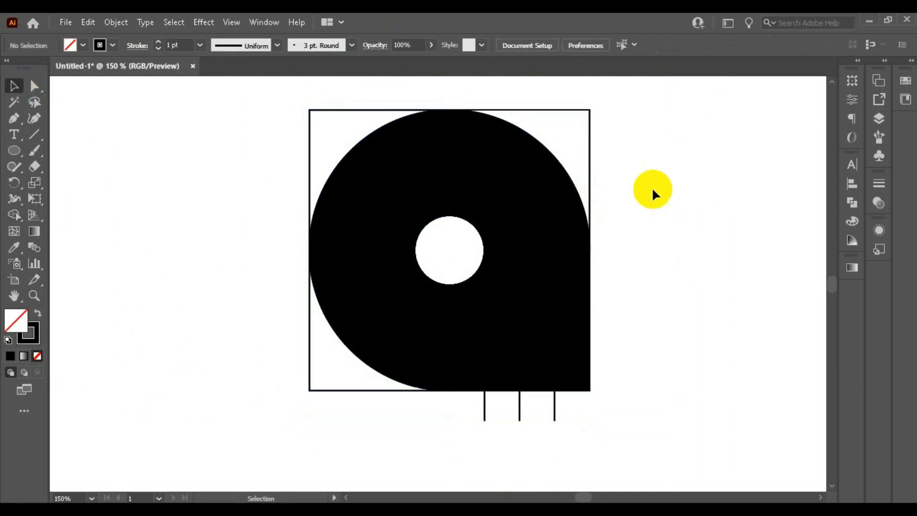
pyautogui.click(591, 176)
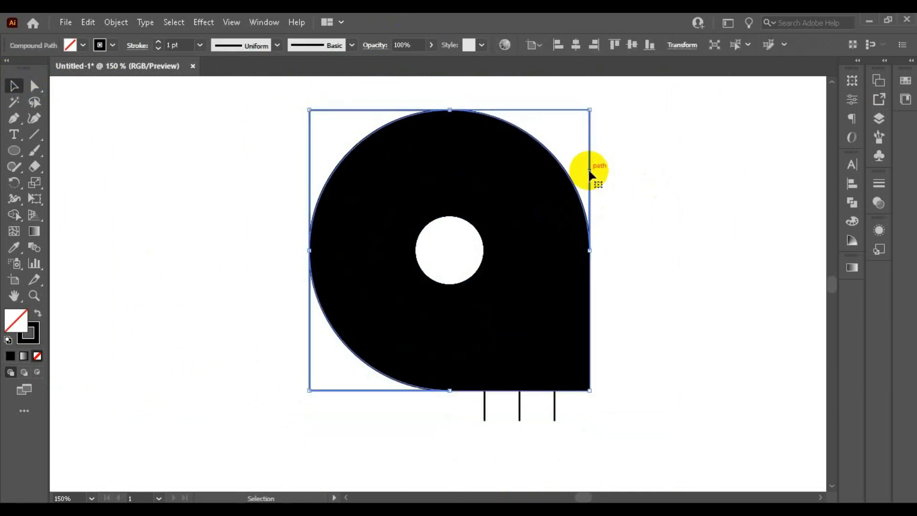
pyautogui.click(597, 173)
# Step: Apply a white 4 pt stroke to the complete artwork so the three bands are separated
pyautogui.moveTo(225, 152); pyautogui.dragTo(492, 337)
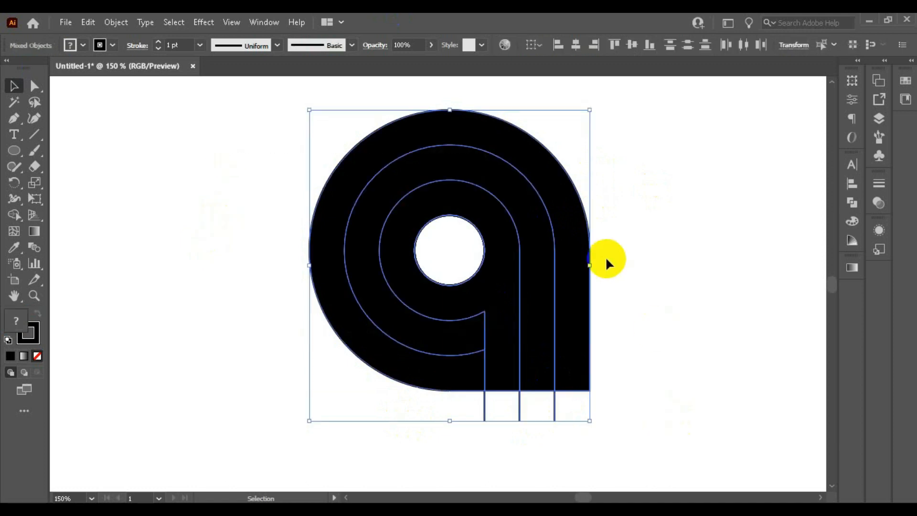
pyautogui.click(115, 44)
pyautogui.click(27, 69)
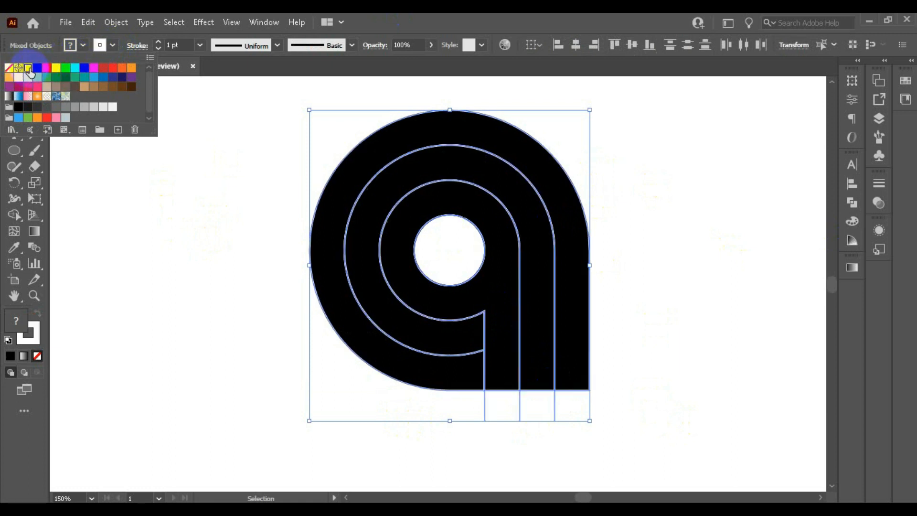
pyautogui.click(122, 39)
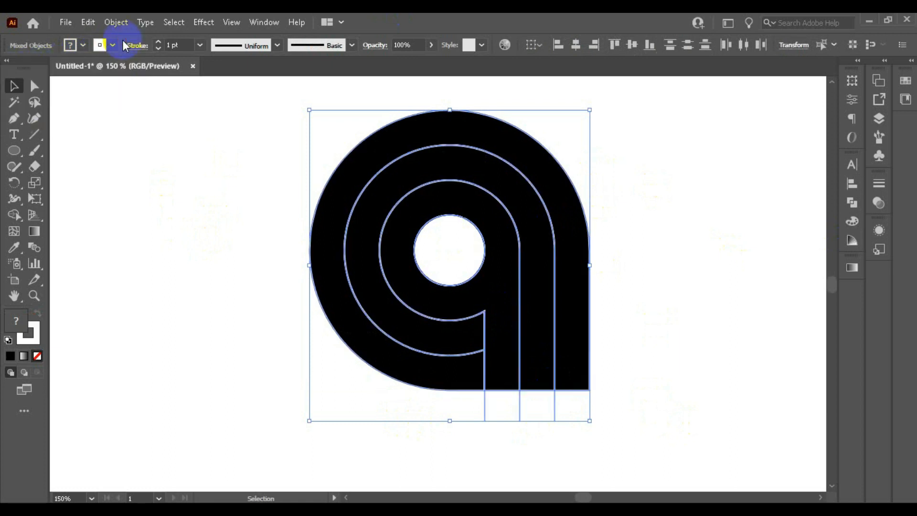
pyautogui.click(201, 46)
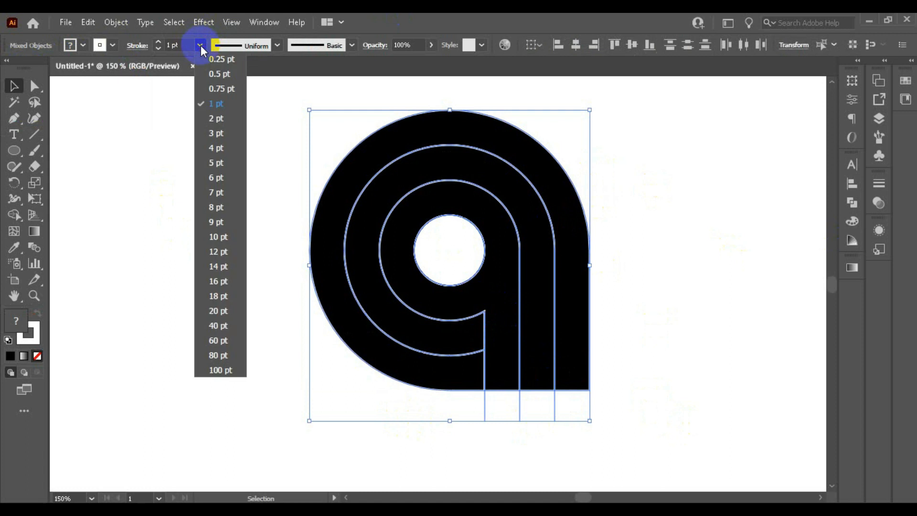
pyautogui.click(210, 149)
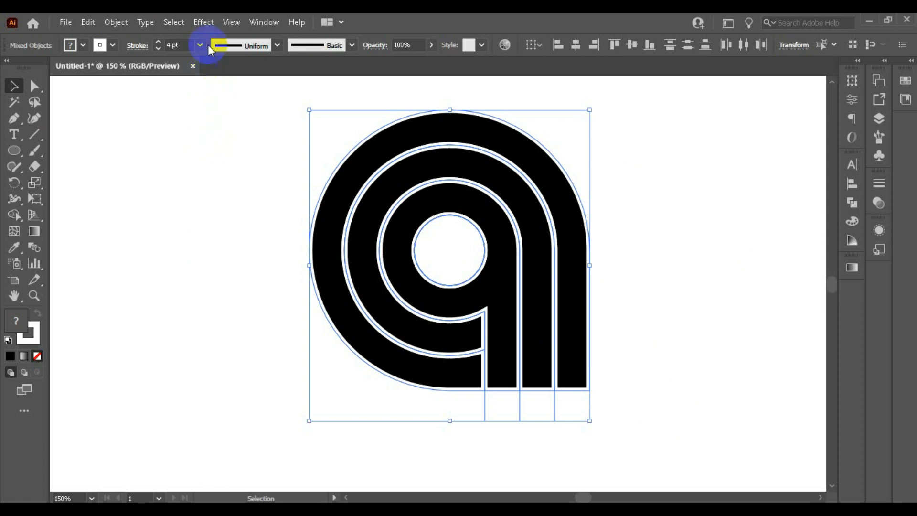
# Step: Expand the fill and stroke of the three merged bands
pyautogui.click(242, 156)
pyautogui.moveTo(242, 151); pyautogui.dragTo(712, 394)
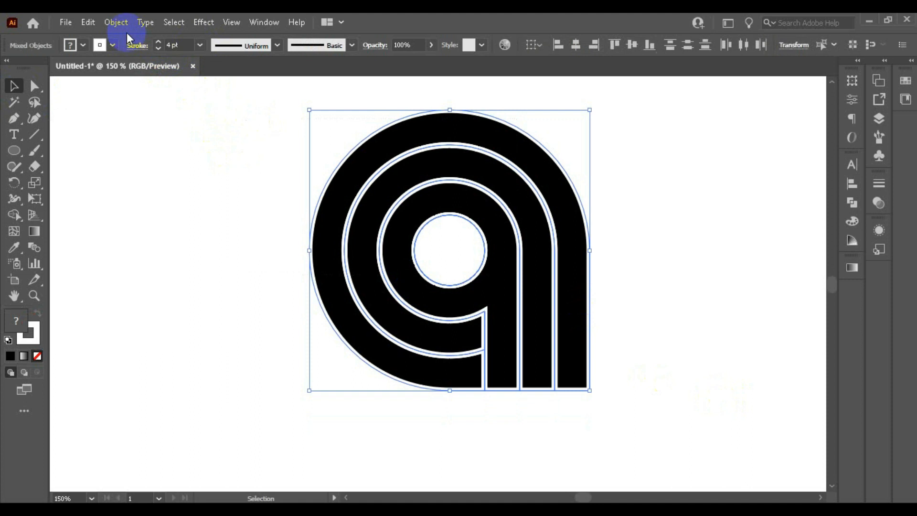
pyautogui.click(115, 24)
pyautogui.click(162, 178)
pyautogui.click(426, 341)
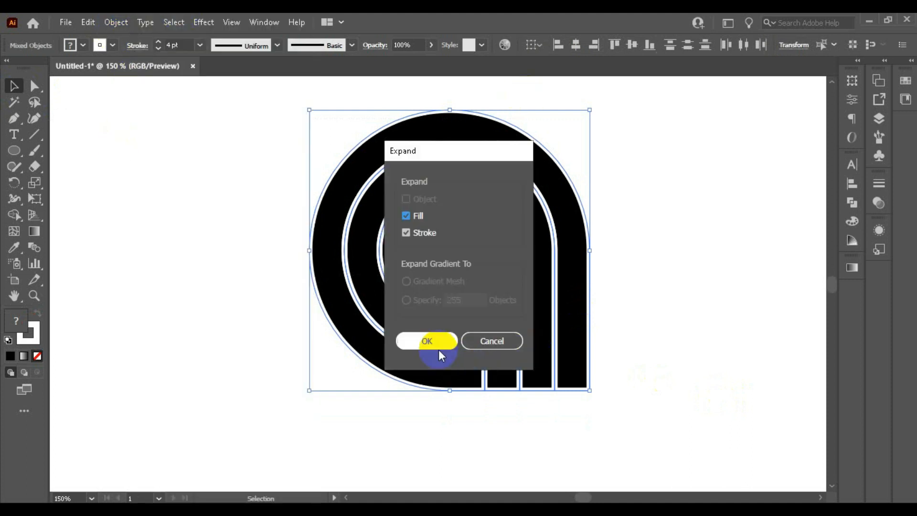
# Step: Ungroup the expanded artwork and subtract the white stroke outline from the outer band with Minus Front
pyautogui.scroll(1, 604, 182)
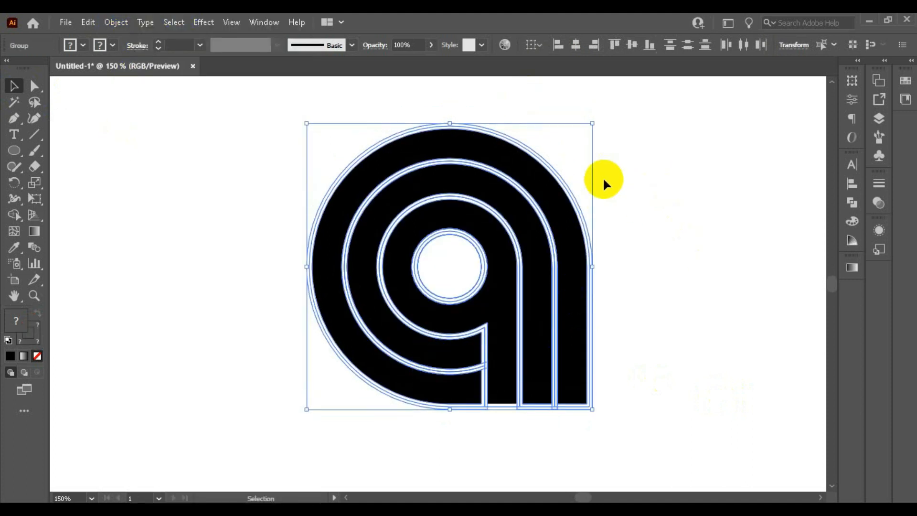
pyautogui.click(606, 197)
pyautogui.click(577, 217)
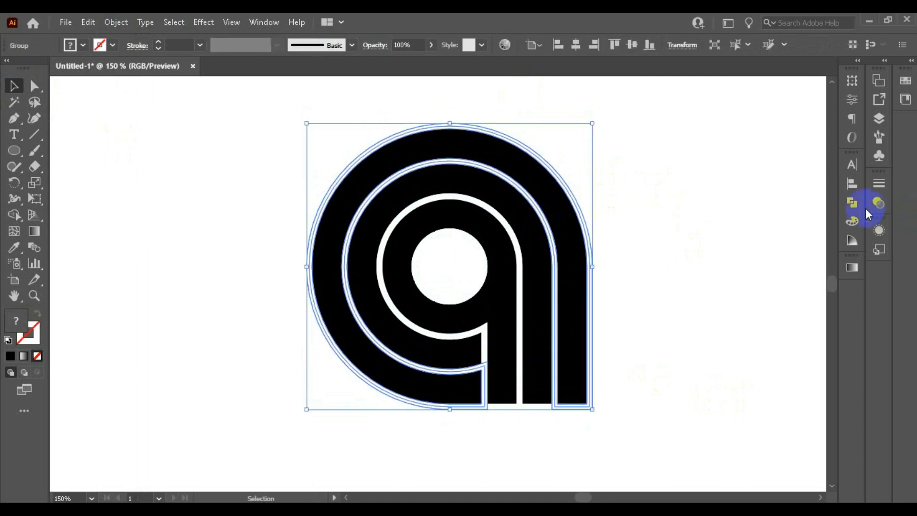
pyautogui.click(852, 204)
pyautogui.click(720, 194)
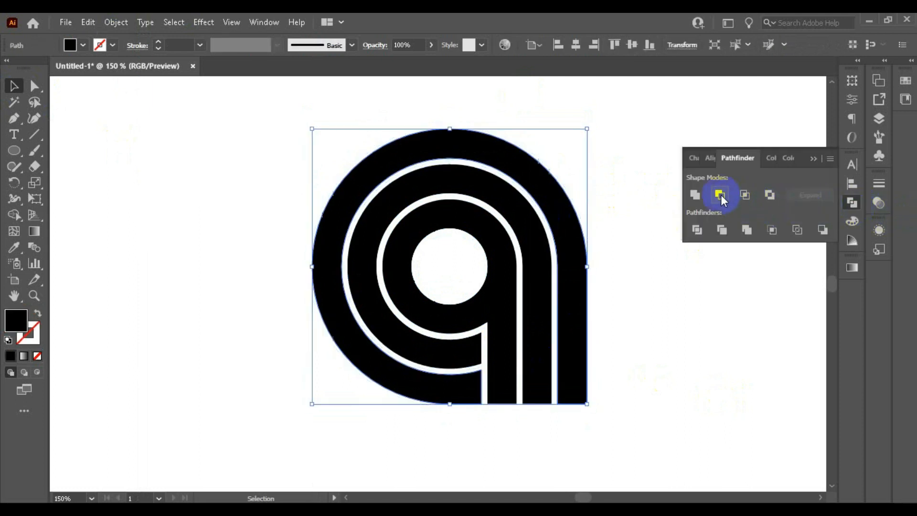
# Step: Subtract the white stroke outline from the middle band with Minus Front
pyautogui.click(543, 245)
pyautogui.click(656, 332)
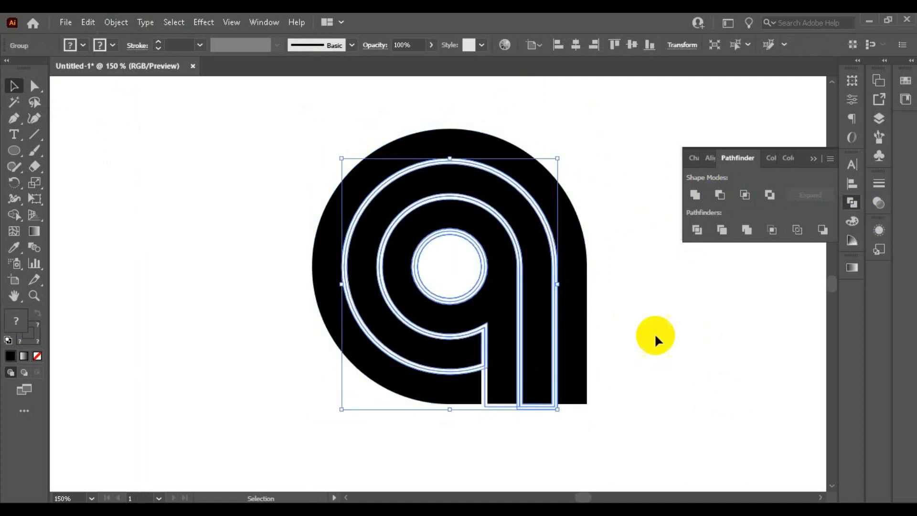
pyautogui.click(538, 410)
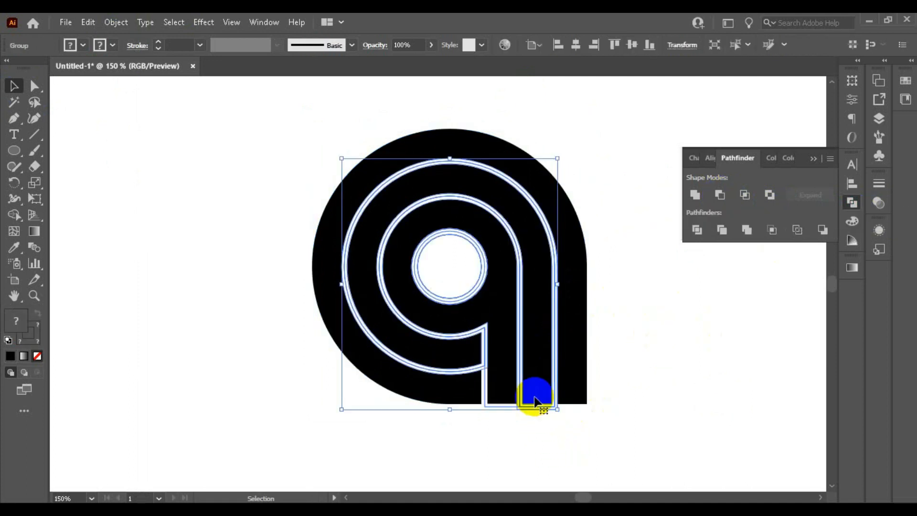
pyautogui.click(859, 207)
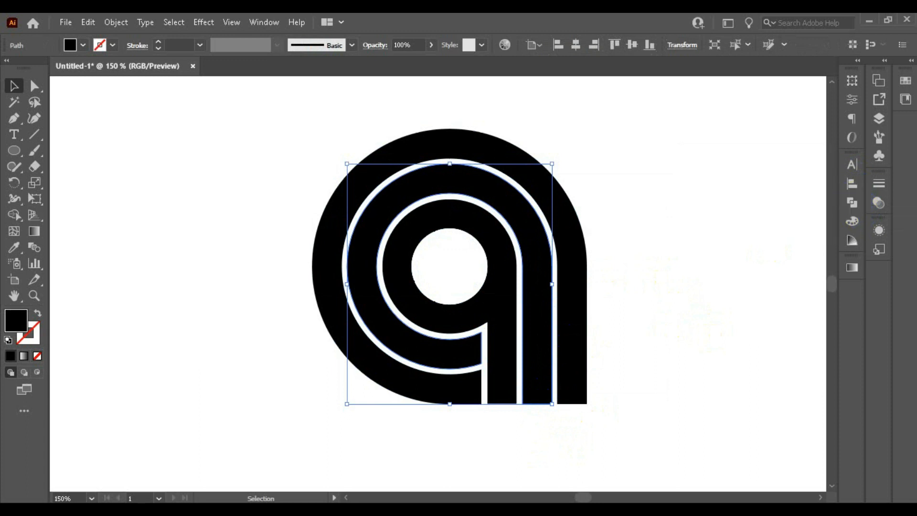
# Step: Expand the innermost 9-like band and subtract its white stroke outline with Minus Front
pyautogui.click(635, 245)
pyautogui.click(487, 338)
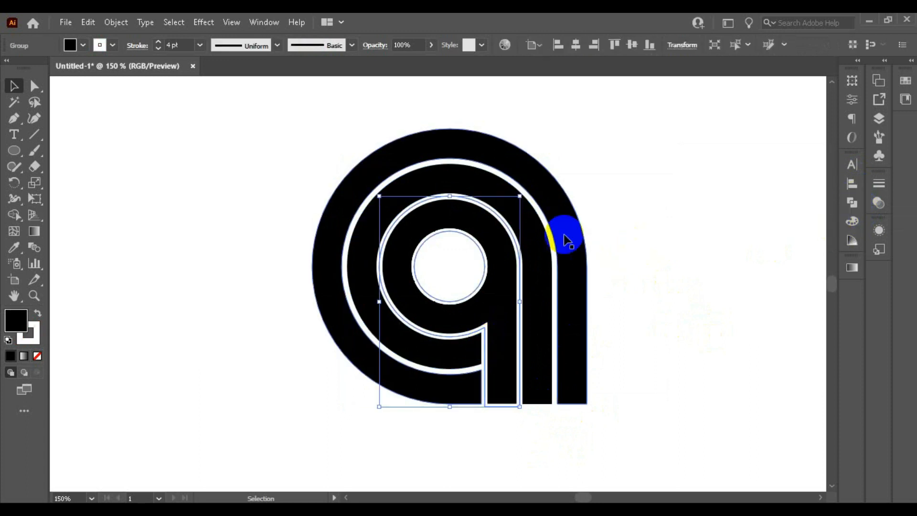
pyautogui.click(882, 208)
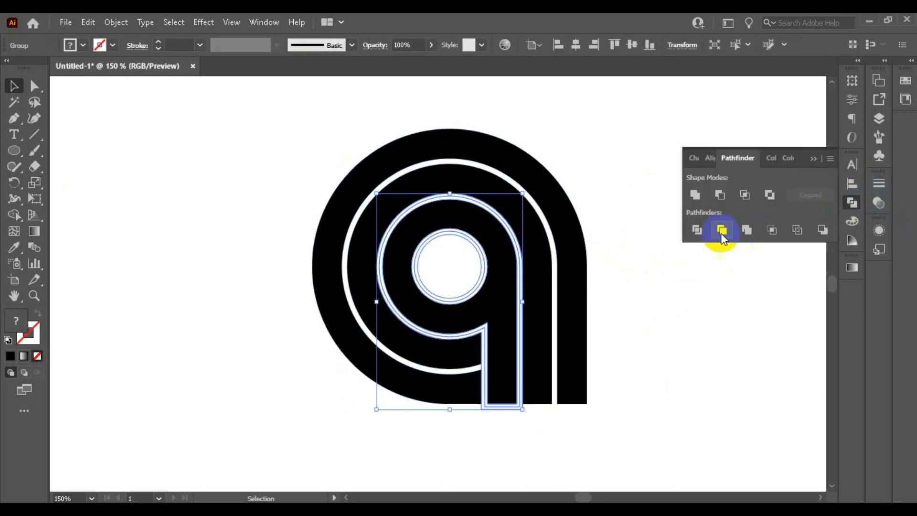
pyautogui.click(714, 198)
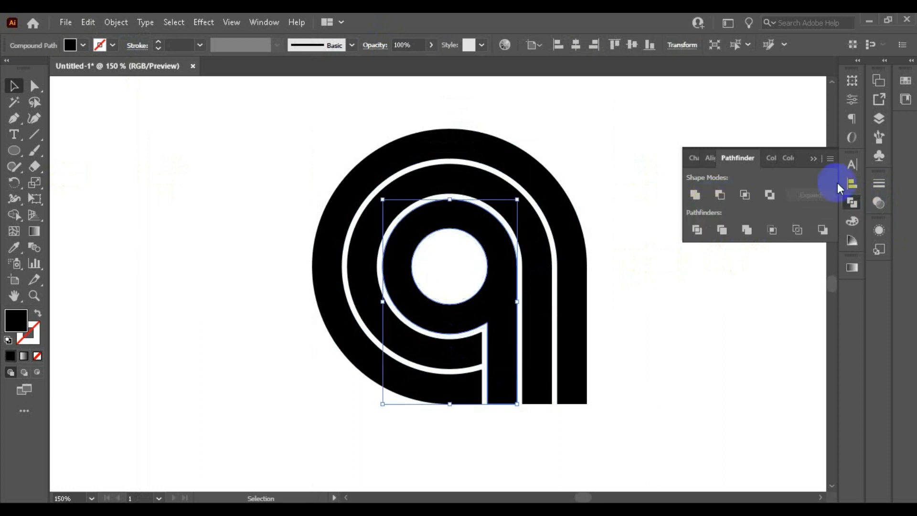
pyautogui.click(852, 202)
pyautogui.click(678, 262)
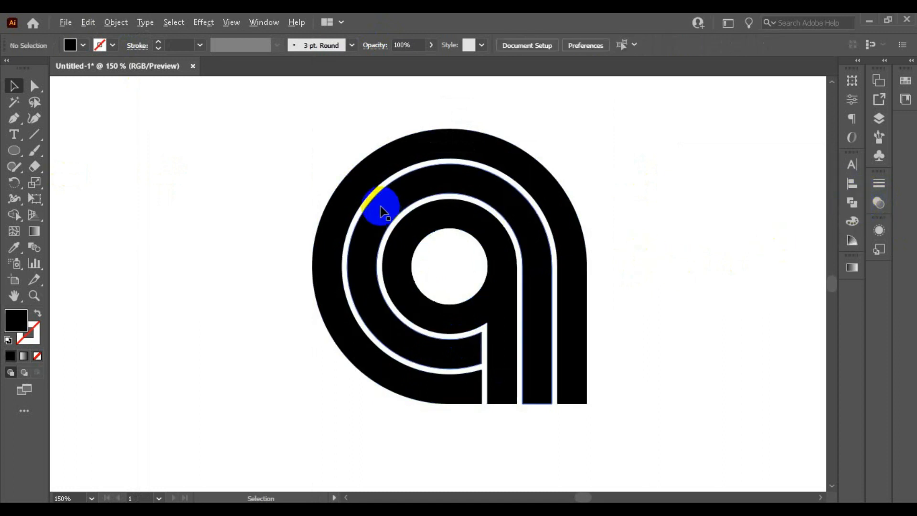
# Step: Delete the leftover white circle pieces inside the logo's central hole
pyautogui.scroll(-1, 379, 205)
pyautogui.scroll(-1, 568, 241)
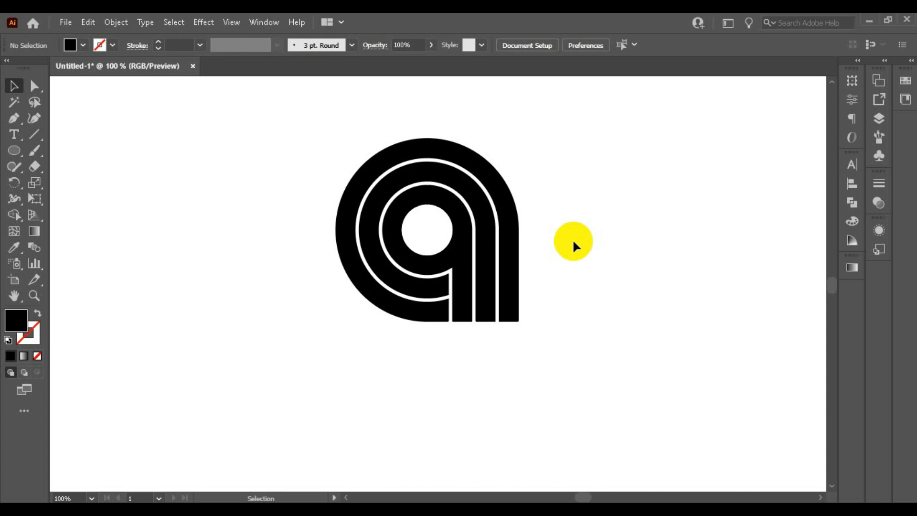
pyautogui.click(274, 198)
pyautogui.moveTo(274, 200); pyautogui.dragTo(591, 327)
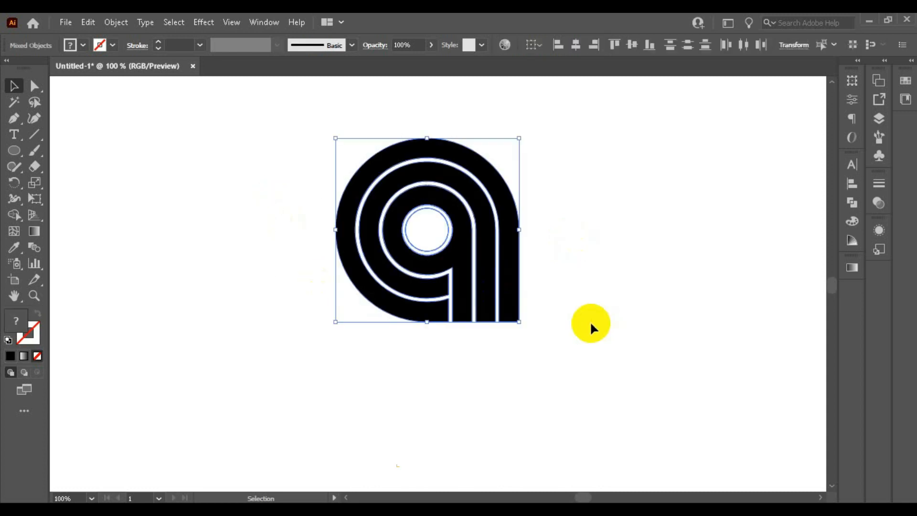
pyautogui.click(592, 266)
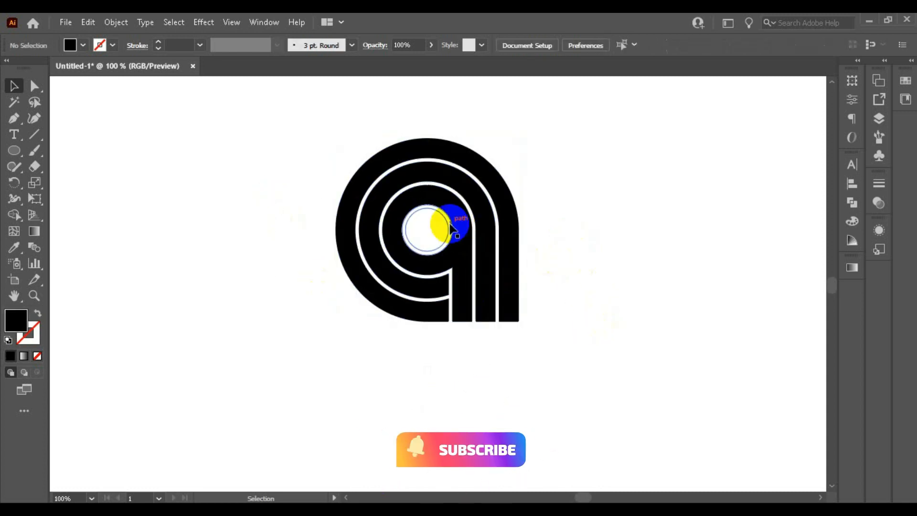
pyautogui.click(451, 228)
pyautogui.keyDown('shift'); pyautogui.click(451, 228); pyautogui.keyUp('shift')
pyautogui.keyDown('shift'); pyautogui.click(450, 228); pyautogui.keyUp('shift')
pyautogui.keyDown('shift'); pyautogui.click(451, 229); pyautogui.keyUp('shift')
pyautogui.keyDown('shift'); pyautogui.click(450, 229); pyautogui.keyUp('shift')
pyautogui.keyDown('shift'); pyautogui.click(450, 230); pyautogui.keyUp('shift')
pyautogui.keyDown('shift'); pyautogui.click(449, 230); pyautogui.keyUp('shift')
pyautogui.keyDown('shift'); pyautogui.click(449, 230); pyautogui.keyUp('shift')
pyautogui.keyDown('shift'); pyautogui.click(449, 230); pyautogui.keyUp('shift')
pyautogui.keyDown('shift'); pyautogui.click(450, 229); pyautogui.keyUp('shift')
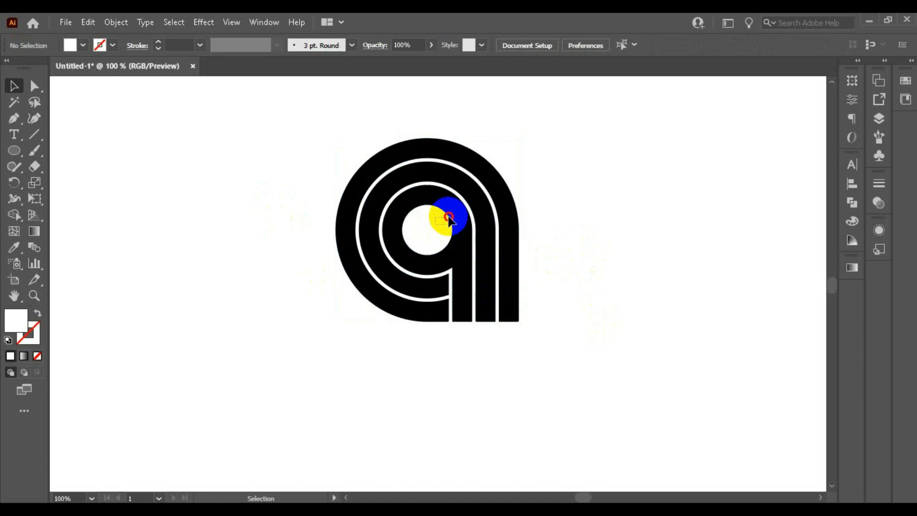
pyautogui.click(444, 216)
pyautogui.click(586, 198)
# Step: Move all artwork slightly down and delete the leftover vertical line stubs below the logo
pyautogui.hotkey('ctrl', 'a')
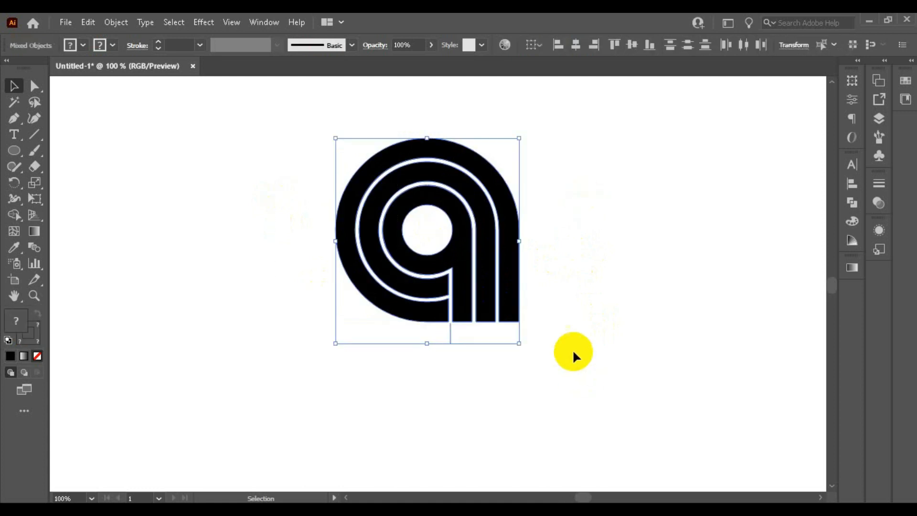
pyautogui.hotkey('shift', 'Down')
pyautogui.hotkey('shift', 'Down')
pyautogui.hotkey('shift', 'Down')
pyautogui.hotkey('shift', 'Down')
pyautogui.hotkey('shift', 'Down')
pyautogui.hotkey('shift', 'Down')
pyautogui.hotkey('shift', 'Down')
pyautogui.click(585, 359)
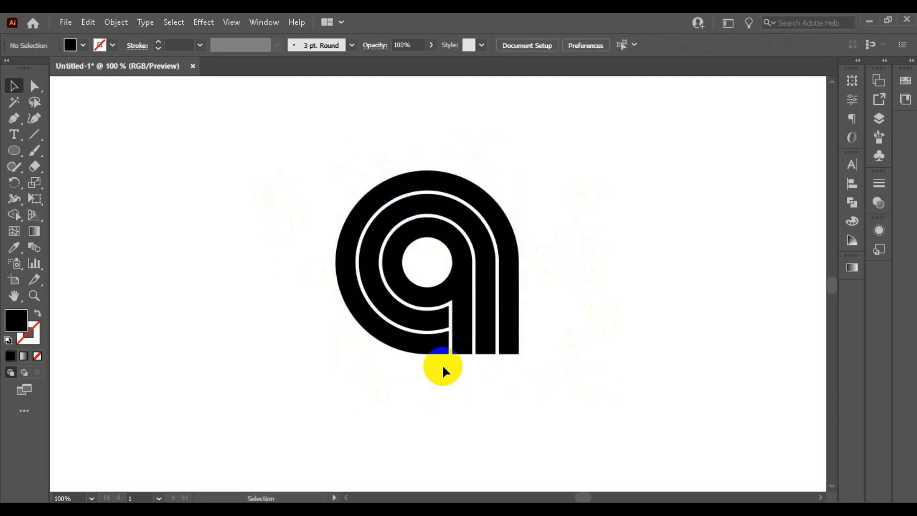
pyautogui.moveTo(440, 364); pyautogui.dragTo(550, 371)
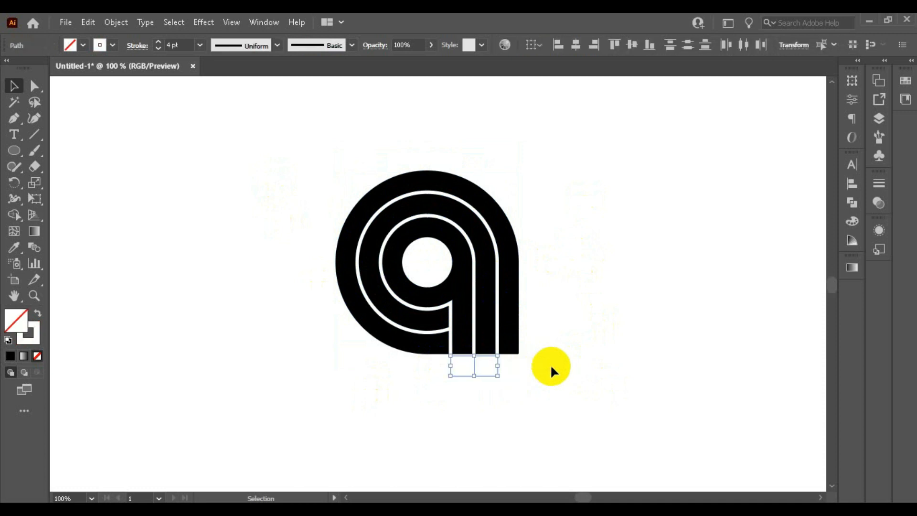
pyautogui.press('Delete')
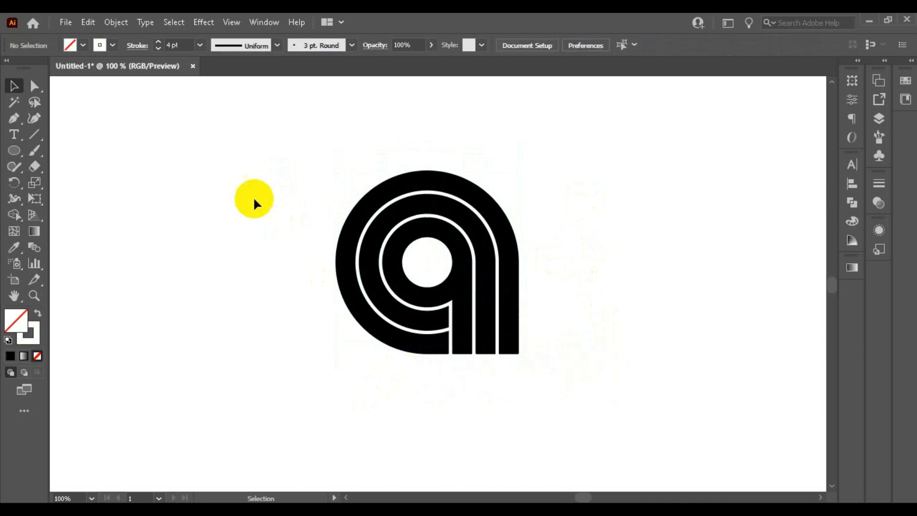
# Step: Rotate the complete logo by 135° so its square corner points straight up like a drop
pyautogui.moveTo(254, 202); pyautogui.dragTo(621, 368)
pyautogui.click(497, 253)
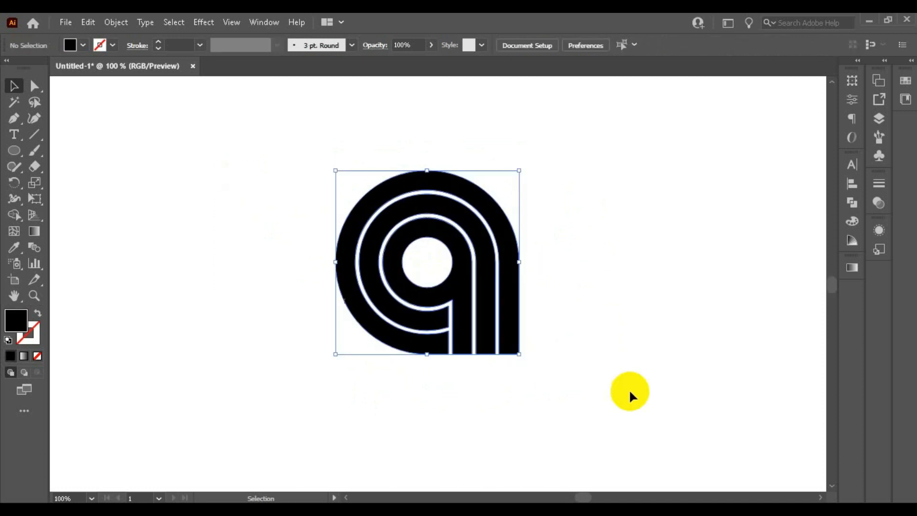
pyautogui.moveTo(523, 375); pyautogui.dragTo(429, 130)
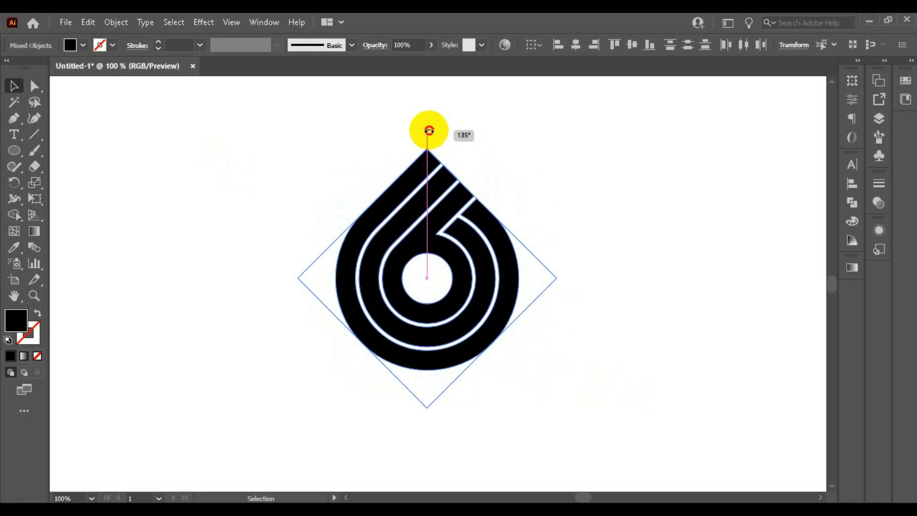
# Step: Move the complete black logo up the canvas, closer to the three yellow and orange colour swatches
pyautogui.click(544, 152)
pyautogui.scroll(3, 453, 180)
pyautogui.click(483, 368)
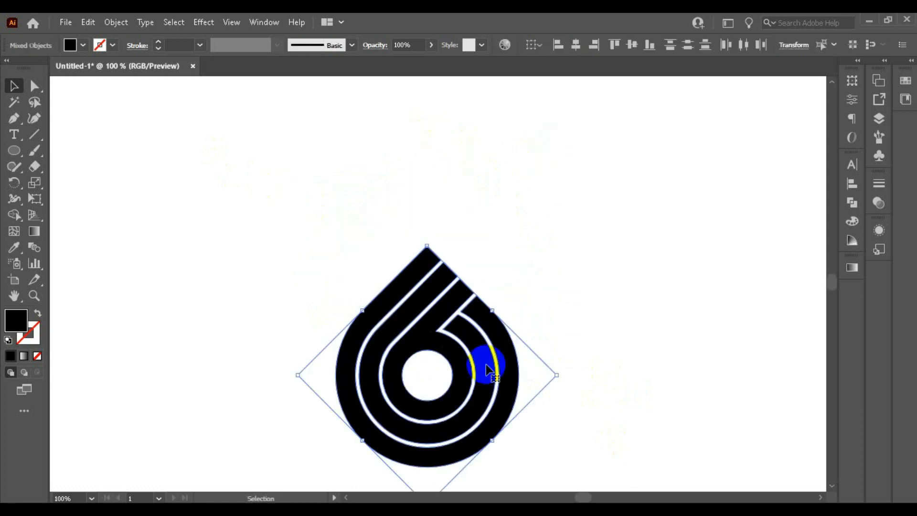
pyautogui.scroll(-1, 431, 334)
pyautogui.moveTo(446, 351); pyautogui.dragTo(434, 240)
pyautogui.scroll(2, 554, 276)
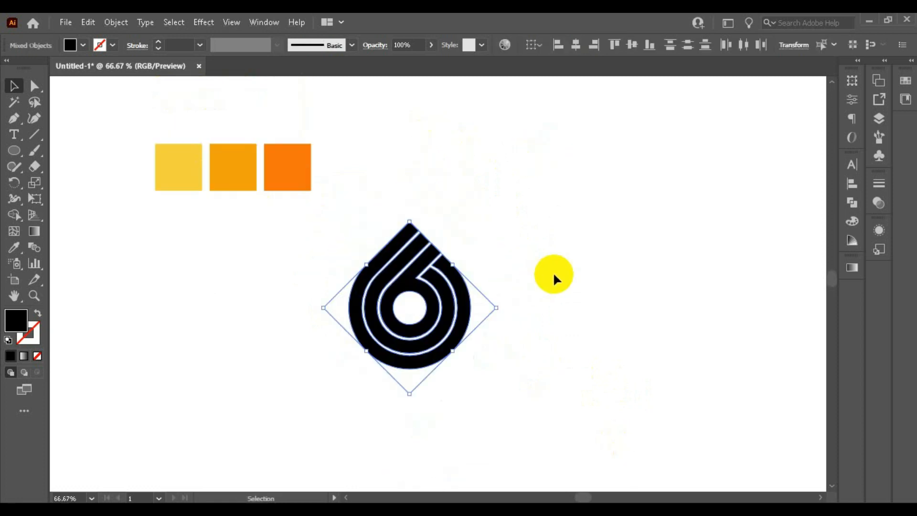
pyautogui.scroll(2, 297, 211)
pyautogui.scroll(-1, 440, 177)
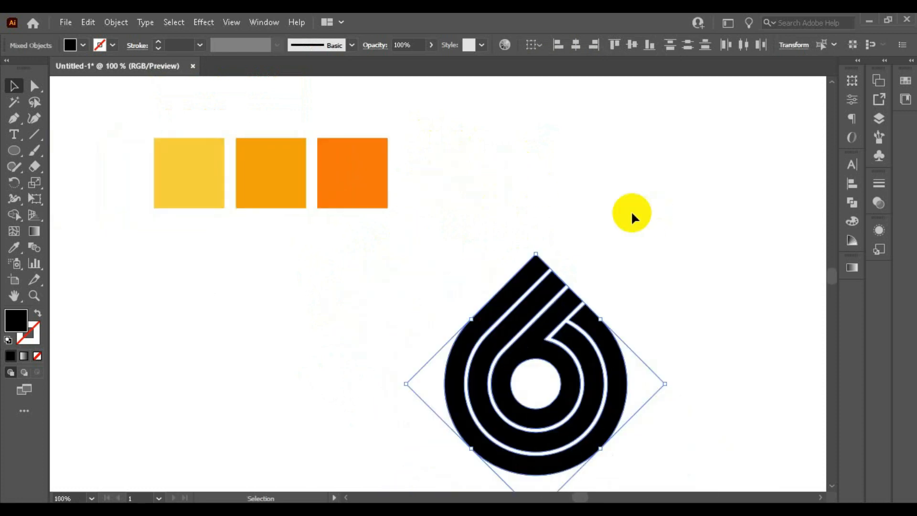
# Step: Fill the logo's innermost band with the light yellow sampled from the first colour swatch
pyautogui.click(633, 211)
pyautogui.click(562, 376)
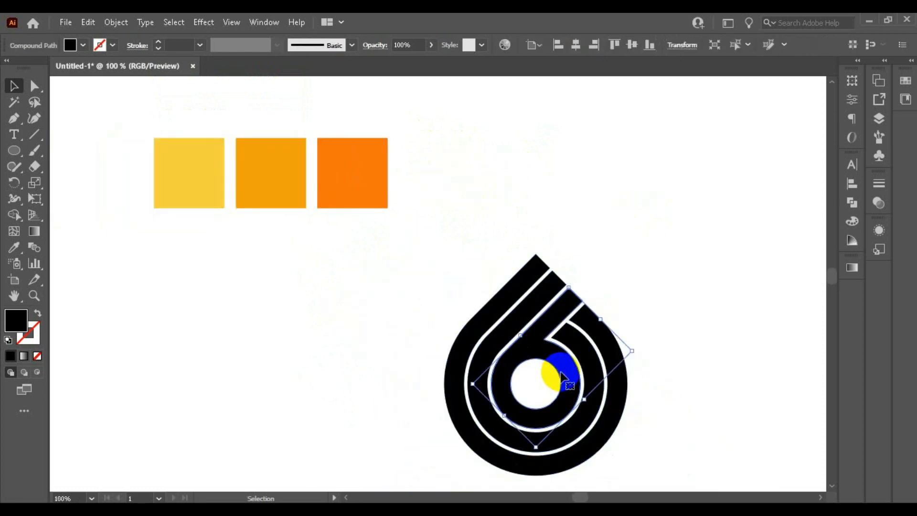
pyautogui.press('i')
pyautogui.click(205, 167)
pyautogui.scroll(-2, 420, 210)
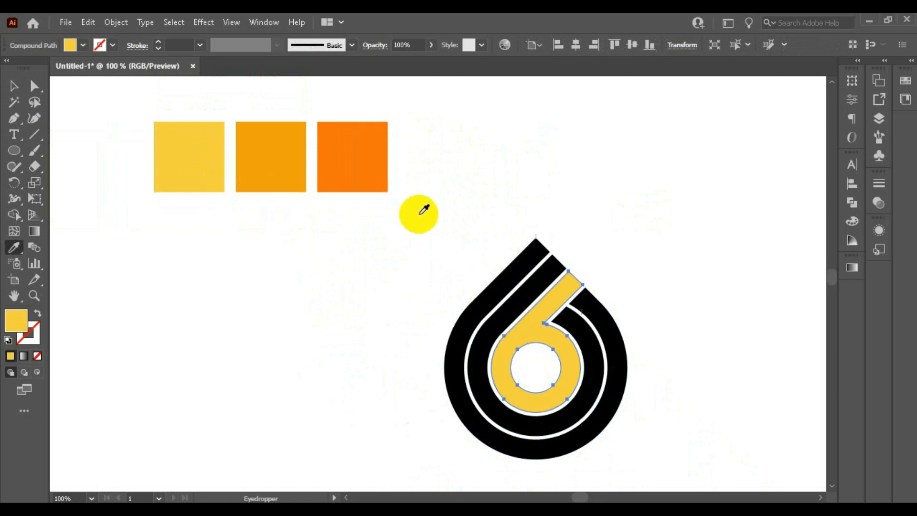
# Step: Fill the logo's middle band with the amber sampled from the second colour swatch
pyautogui.press('v')
pyautogui.click(483, 293)
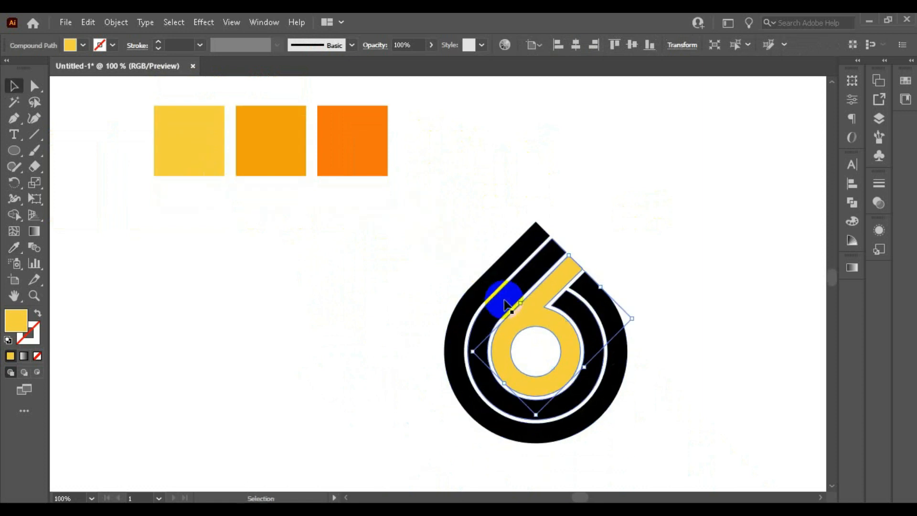
pyautogui.press('i')
pyautogui.click(300, 139)
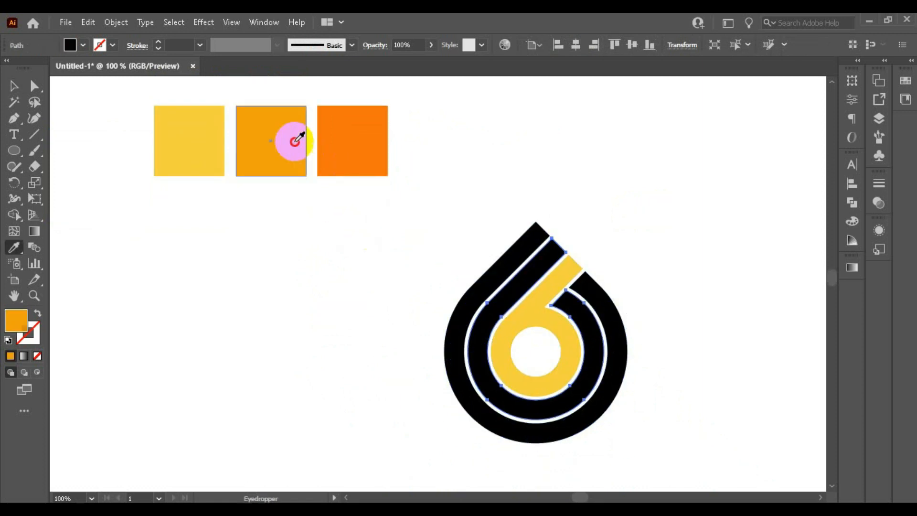
# Step: Fill the logo's outer band with the dark orange sampled from the third swatch and clear the selection
pyautogui.press('v')
pyautogui.click(508, 270)
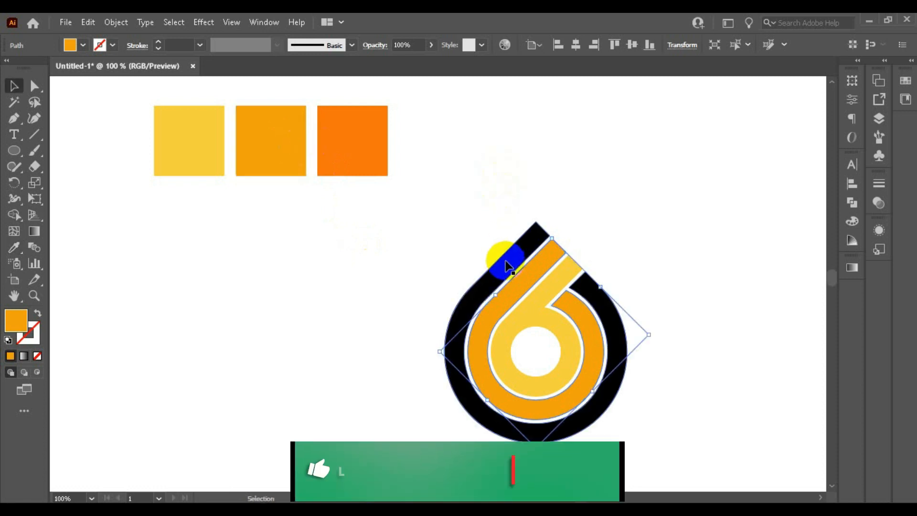
pyautogui.press('i')
pyautogui.click(371, 135)
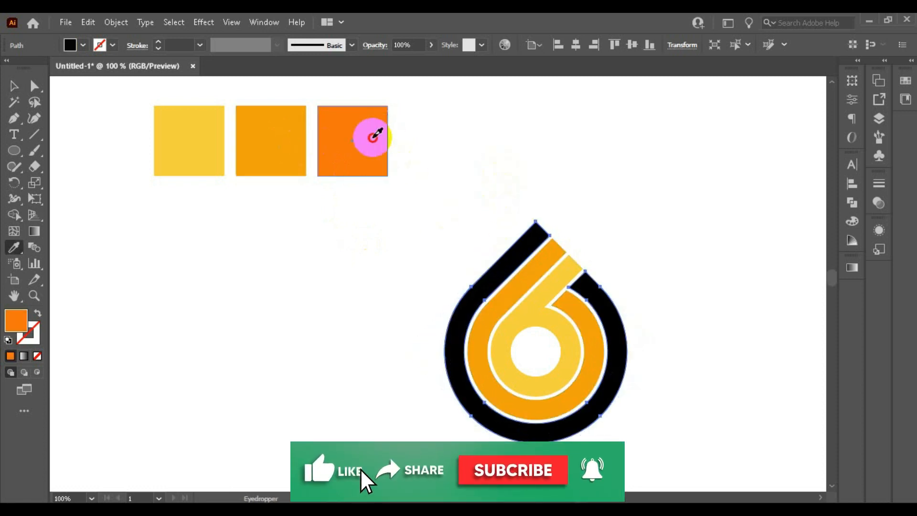
pyautogui.click(14, 86)
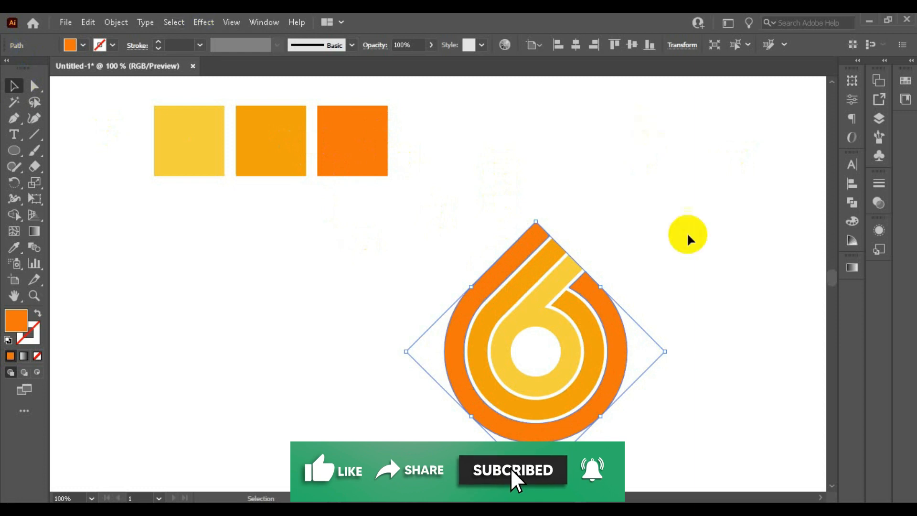
pyautogui.click(677, 231)
# Step: Select all three coloured bands and move the logo diagonally down and left, away from the swatches
pyautogui.scroll(-2, 670, 234)
pyautogui.scroll(-5, 671, 234)
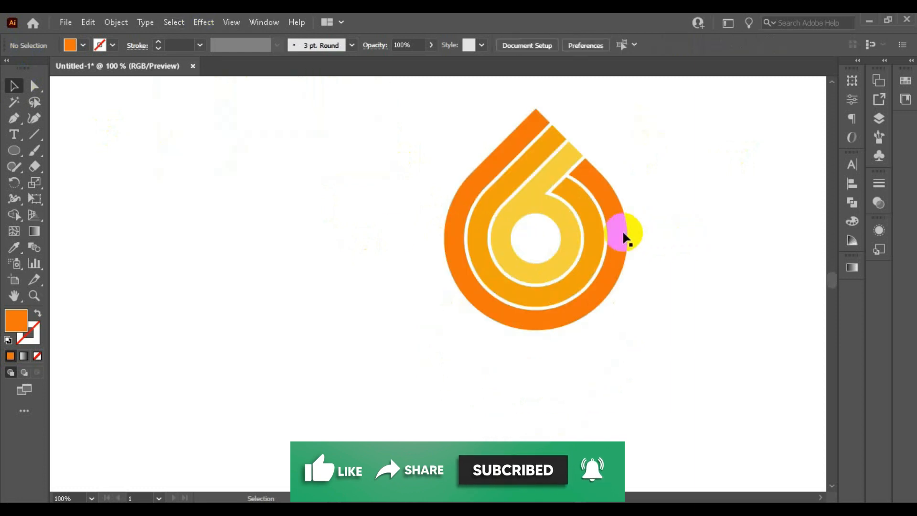
pyautogui.click(623, 235)
pyautogui.moveTo(579, 249); pyautogui.dragTo(473, 311)
pyautogui.scroll(-2, 560, 167)
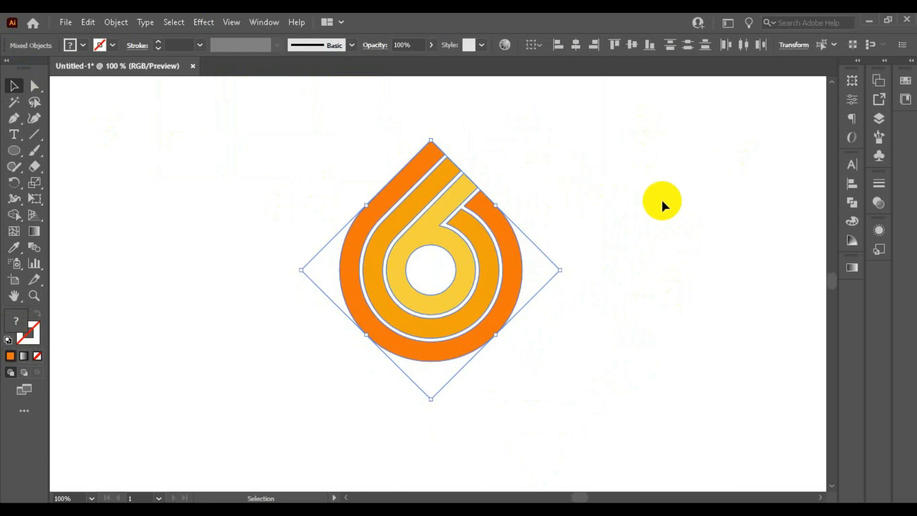